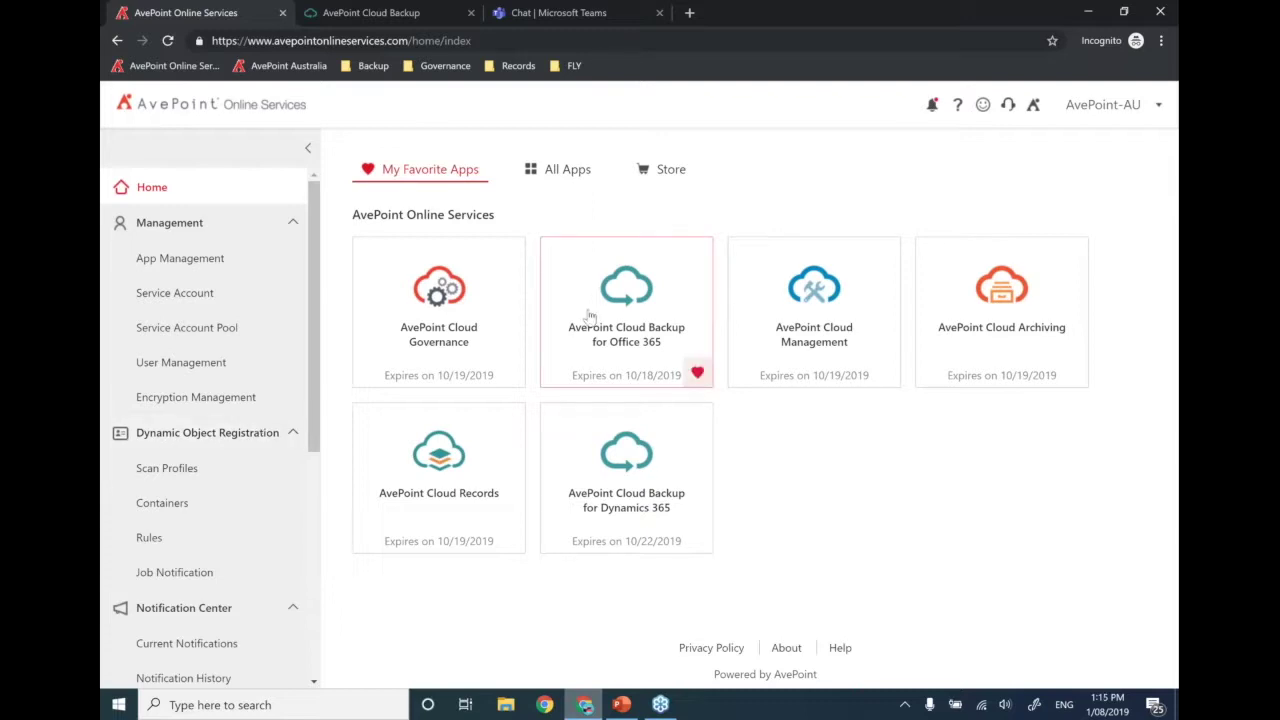
- Open the Cloud Backup home dashboard showing status for Exchange, OneDrive, SharePoint, Groups and Teams
click(412, 14)
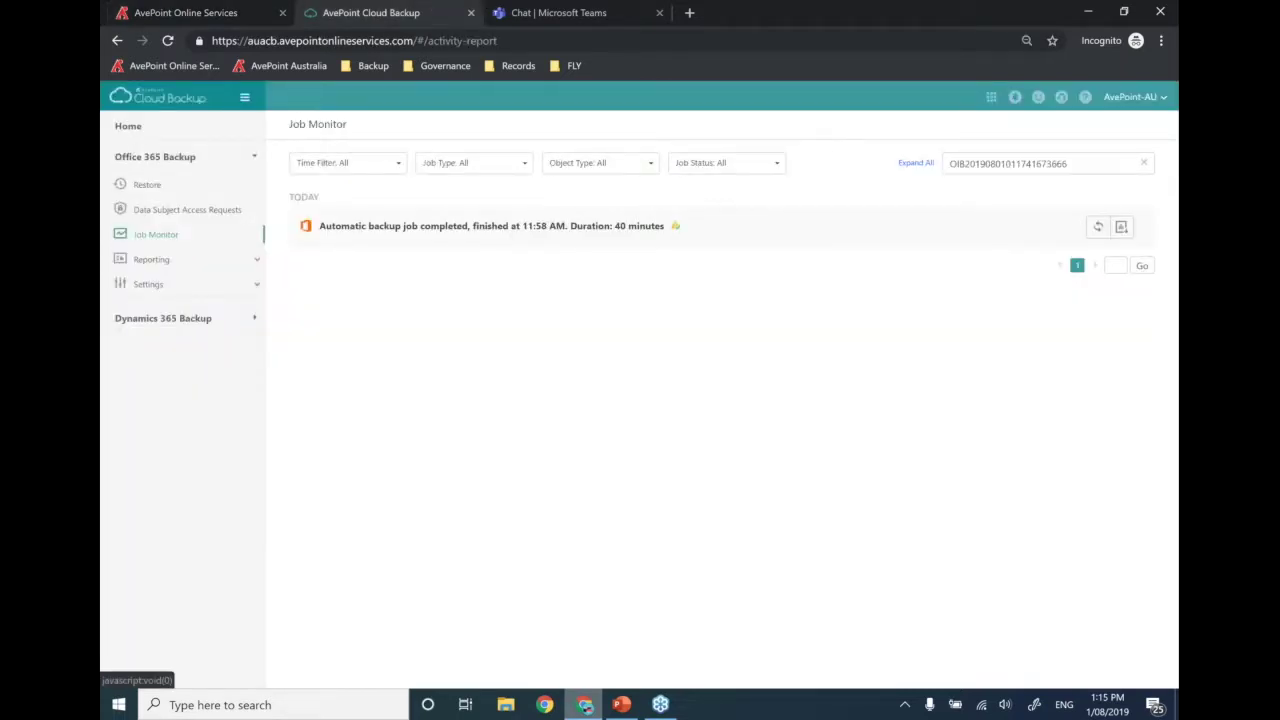
click(155, 157)
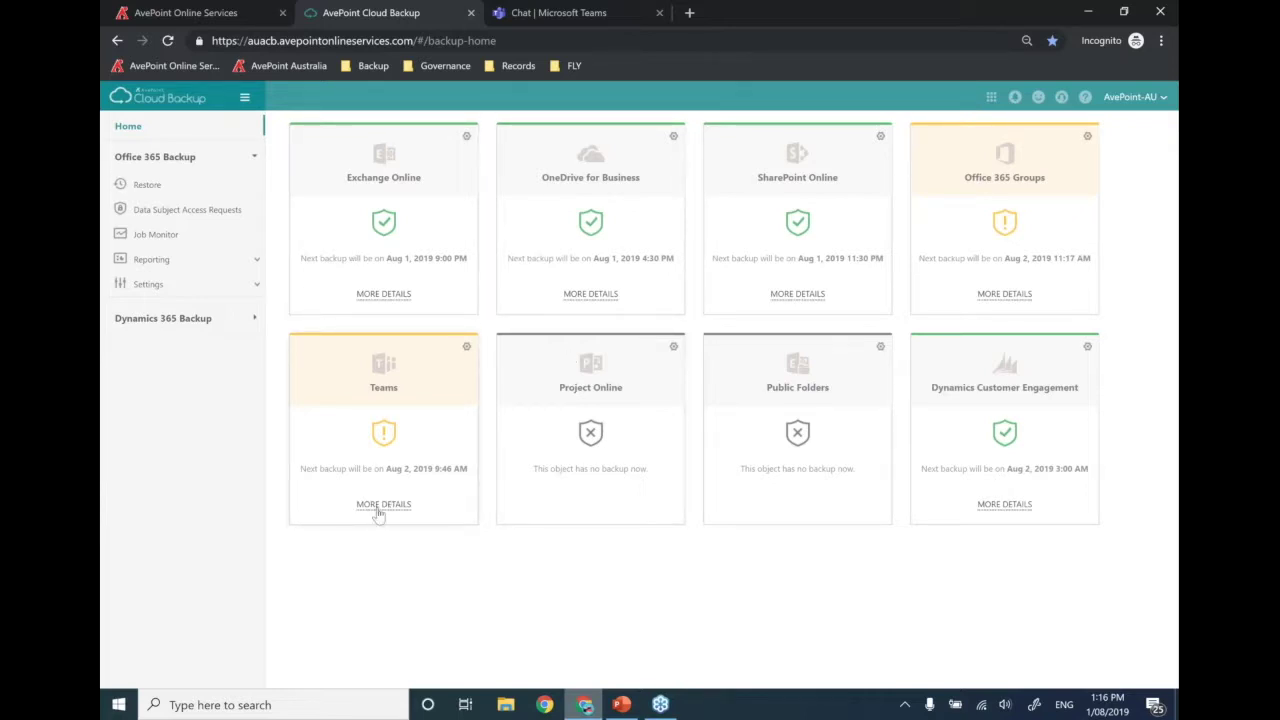
- Open the Teams backup details and view the latest job, finished 12:37 PM, in Job Monitor
click(378, 512)
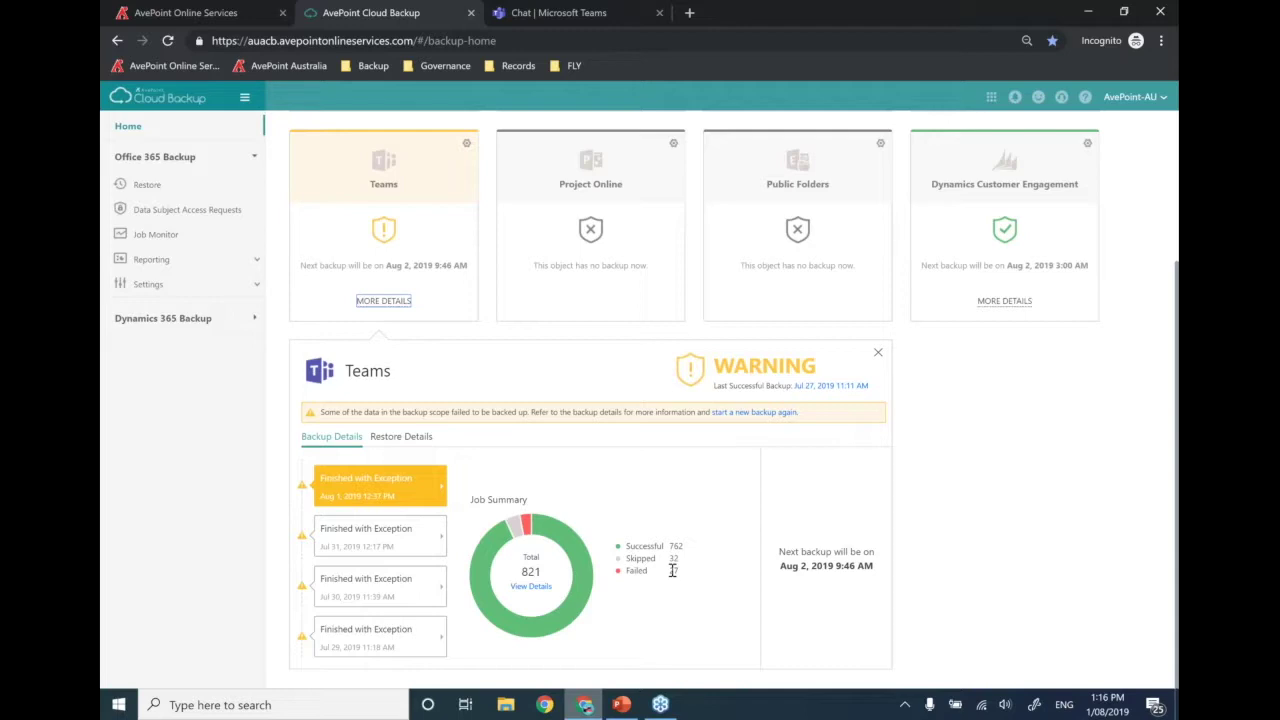
click(538, 589)
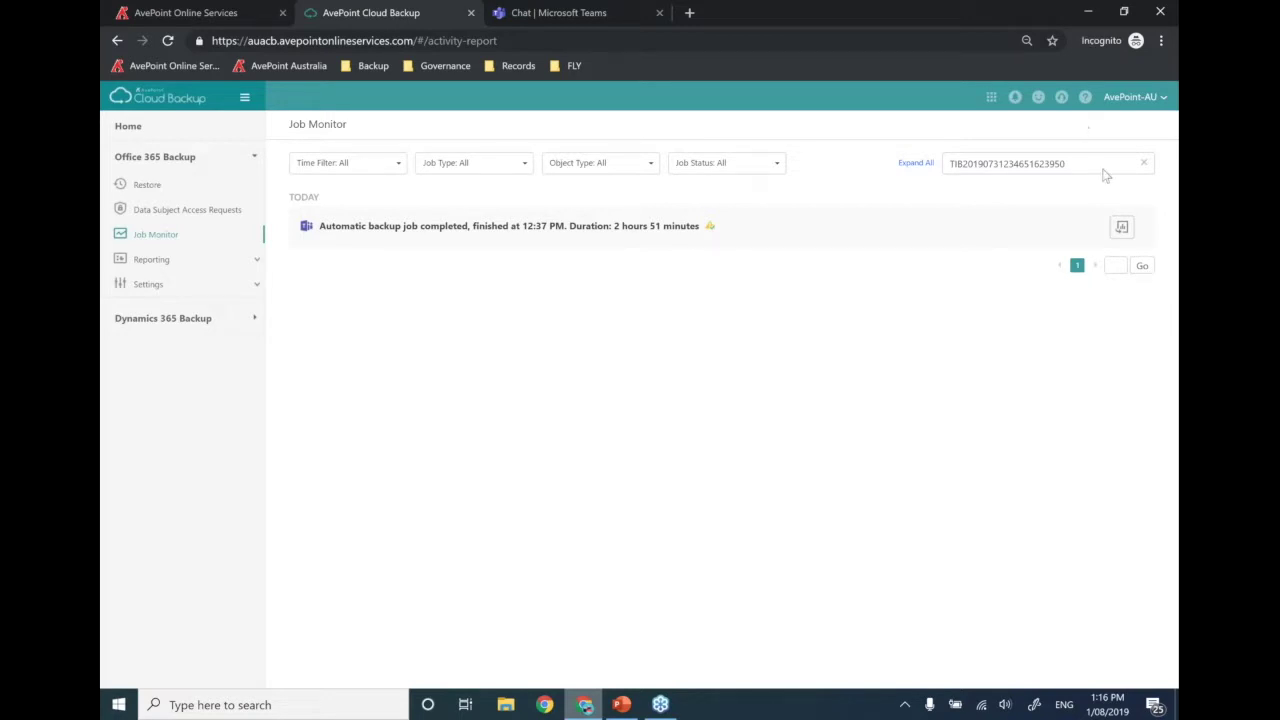
- Start a report for the Teams backup job and choose Detailed Report
drag(879, 6, 648, 27)
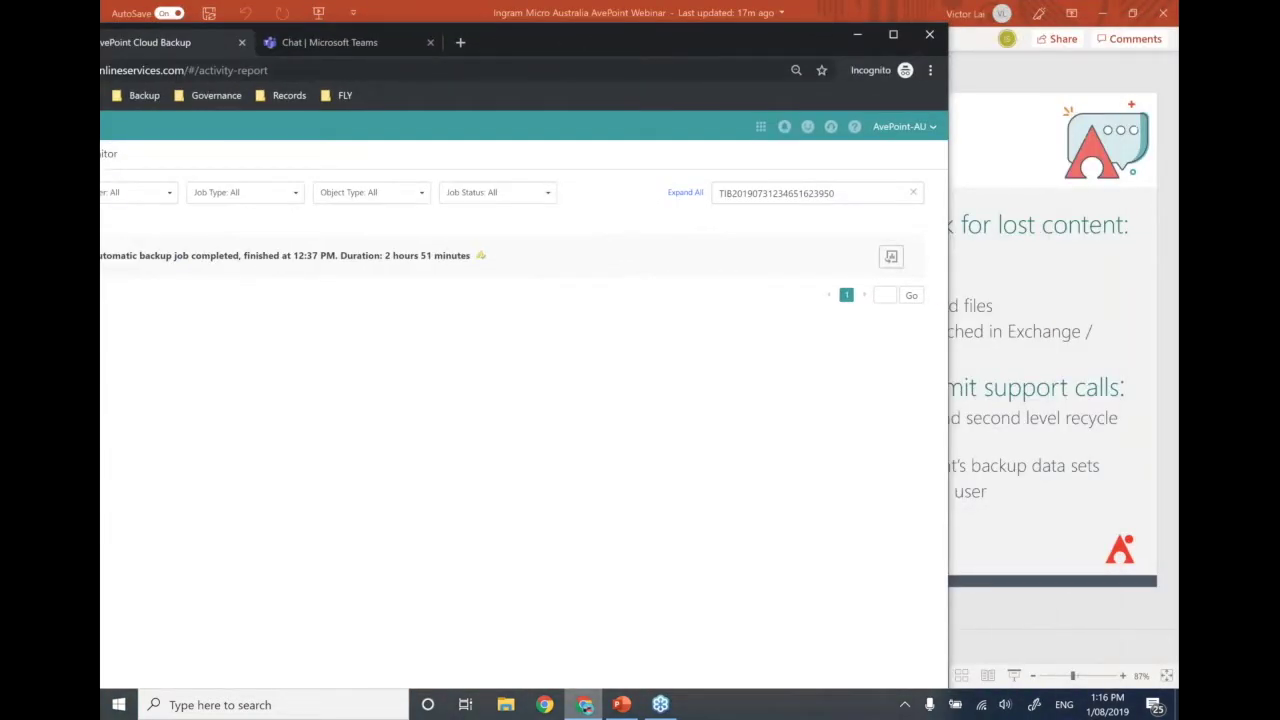
click(891, 256)
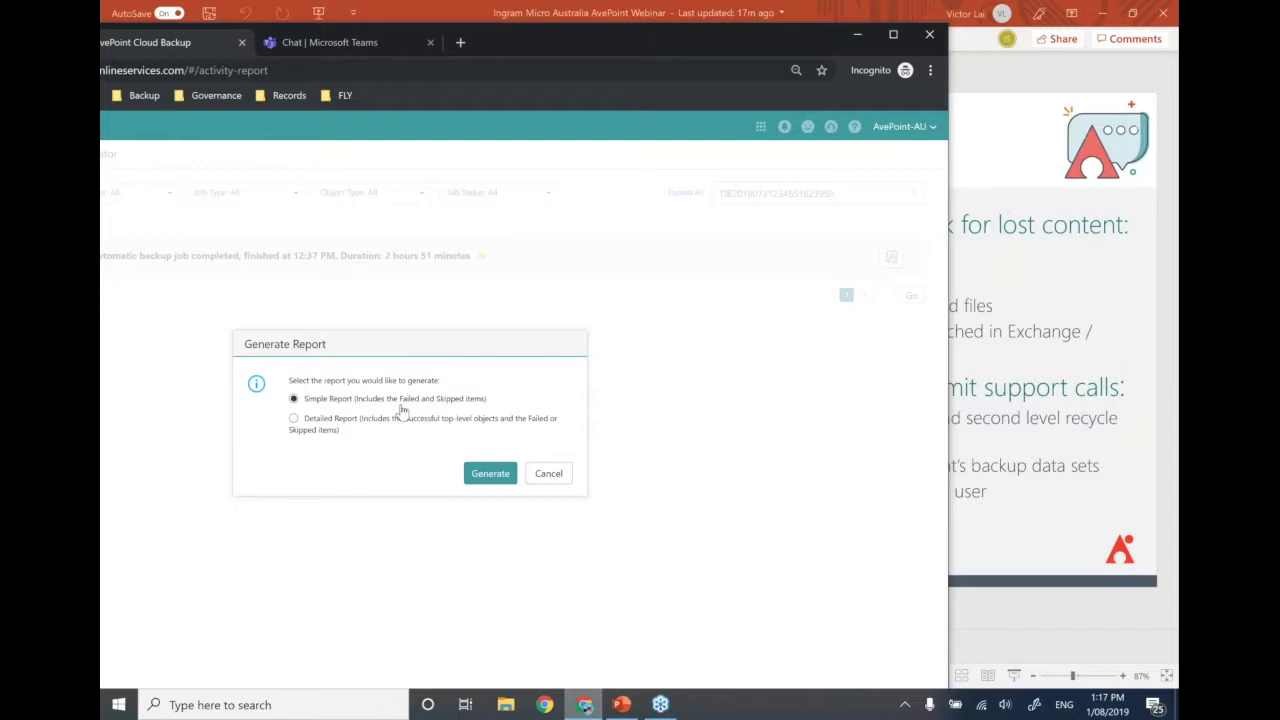
click(334, 425)
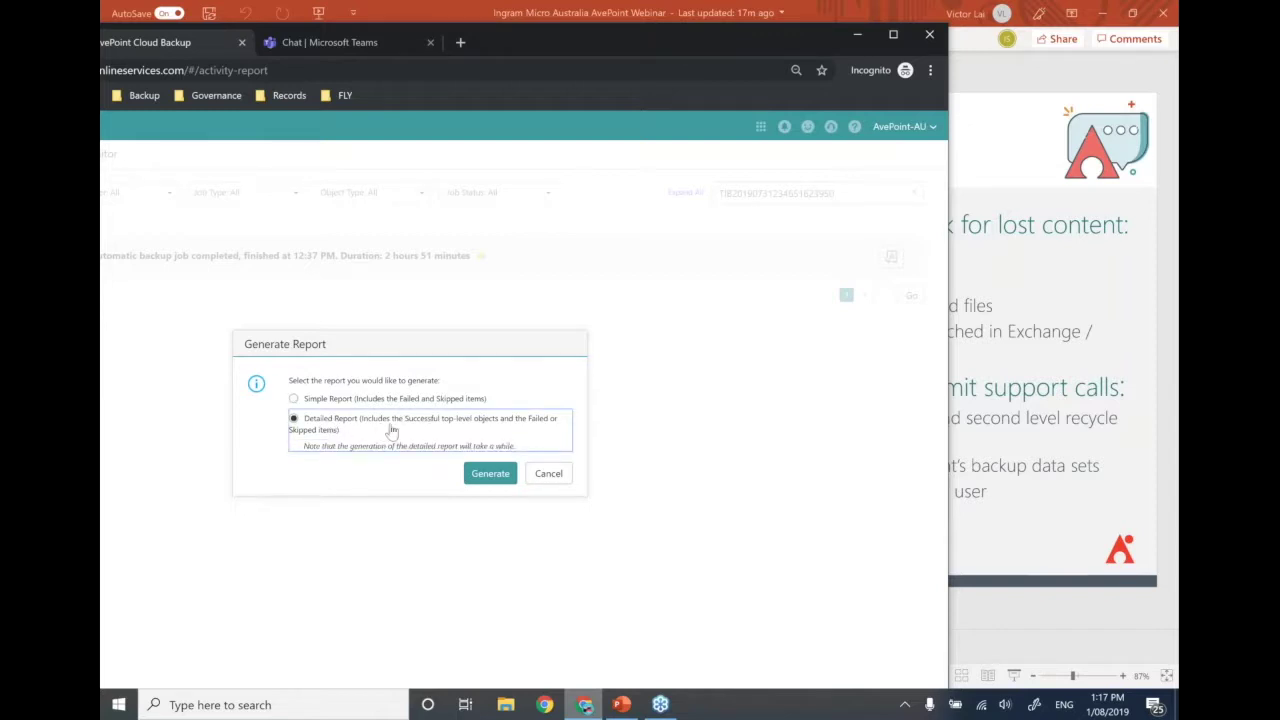
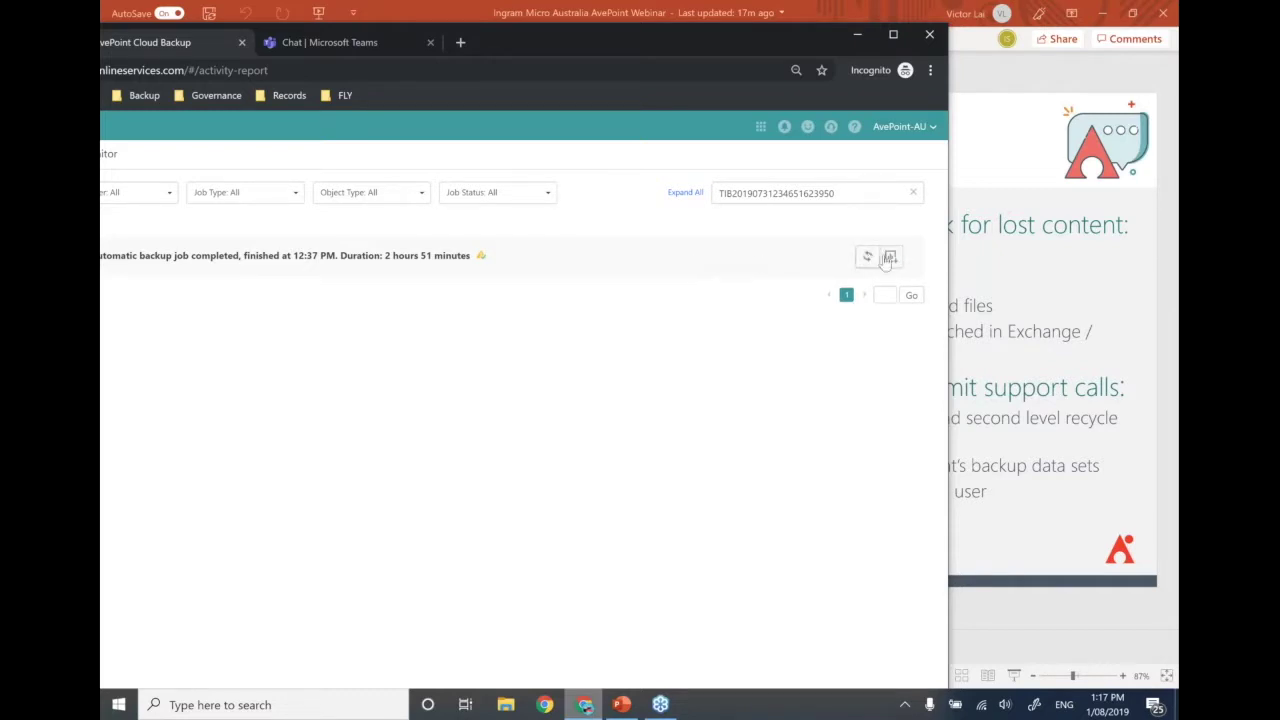
- Open the Excel job report from the downloaded zip and view its Details sheet
key(super+Up)
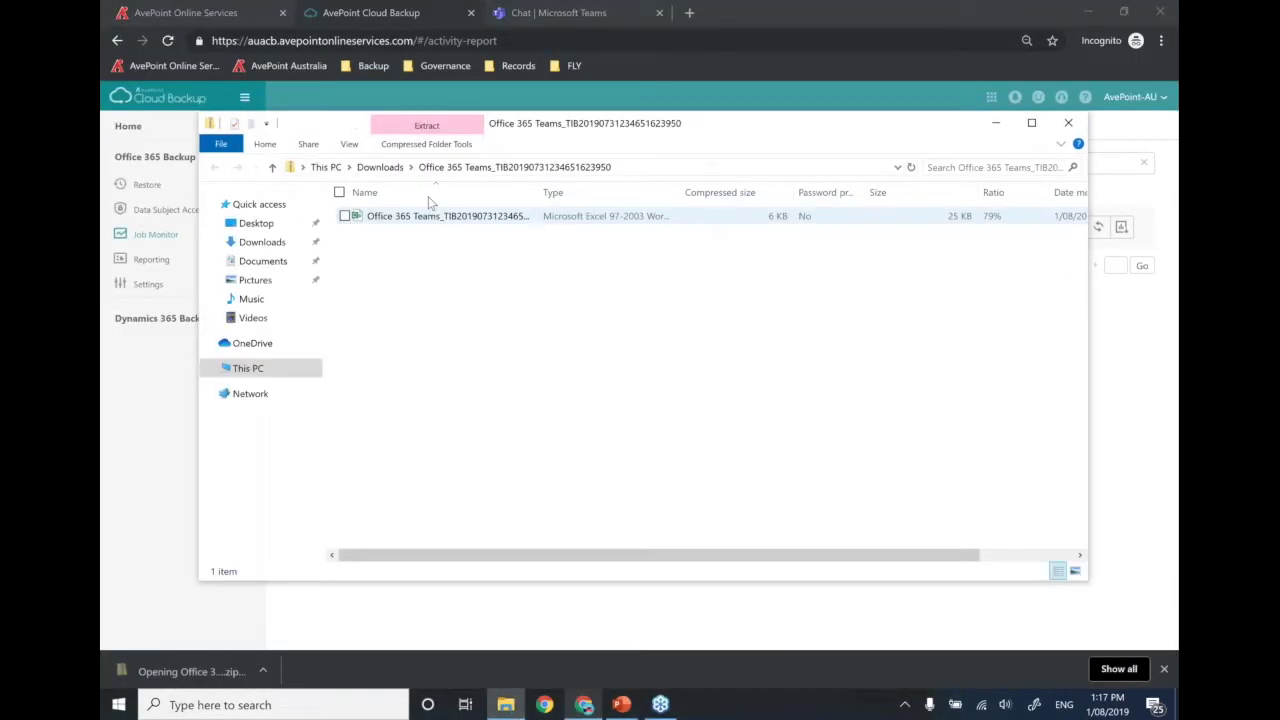
click(422, 218)
double_click(422, 218)
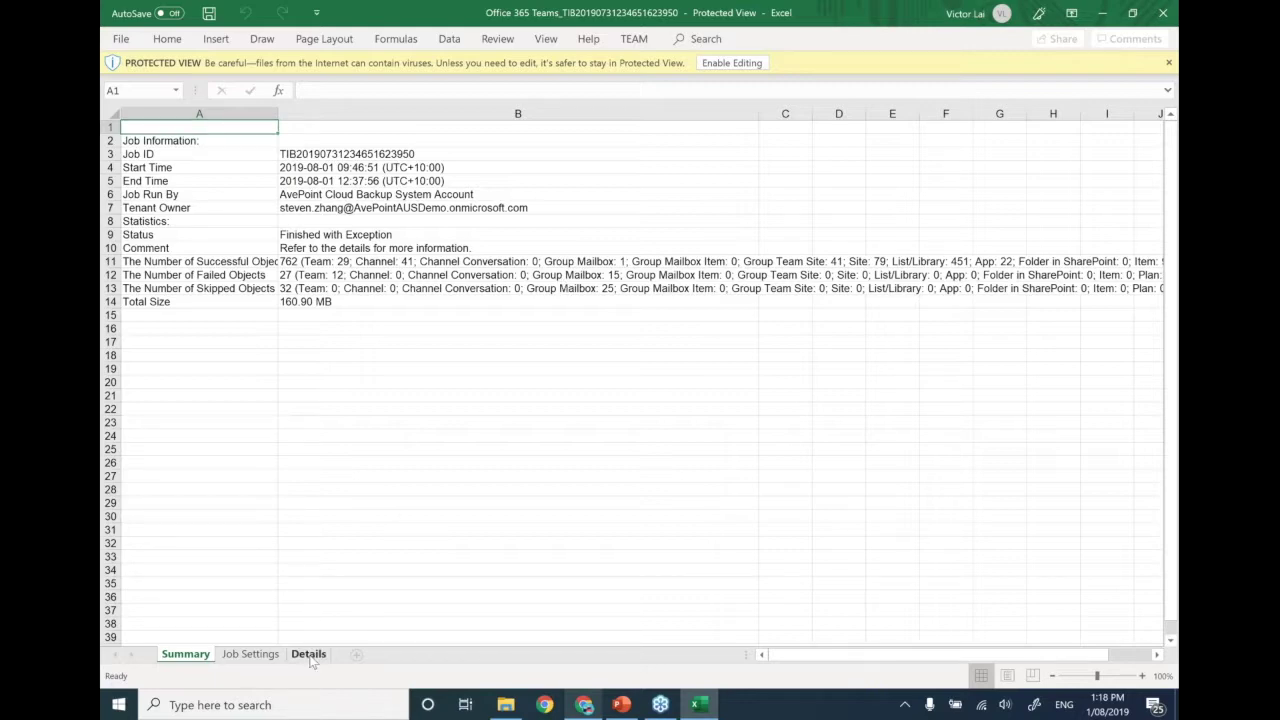
click(309, 655)
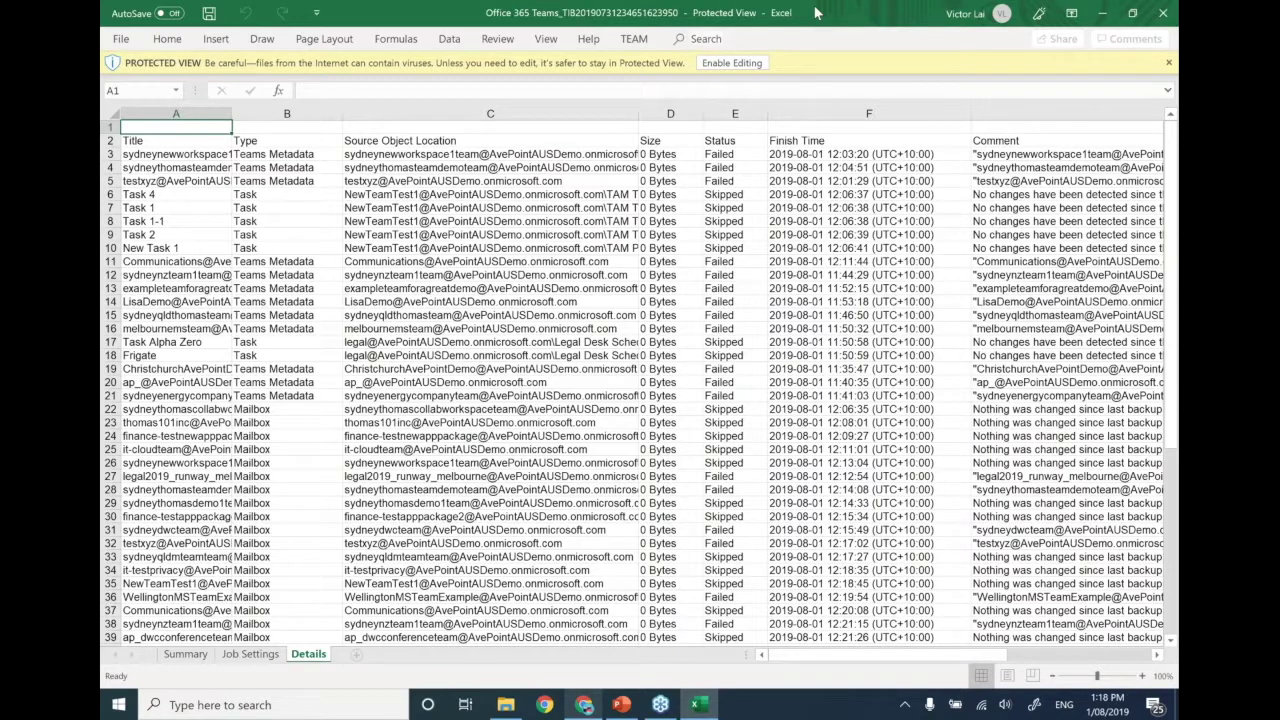
- Restore down the Excel report, scroll over to the Comment column, then minimize Excel
double_click(815, 12)
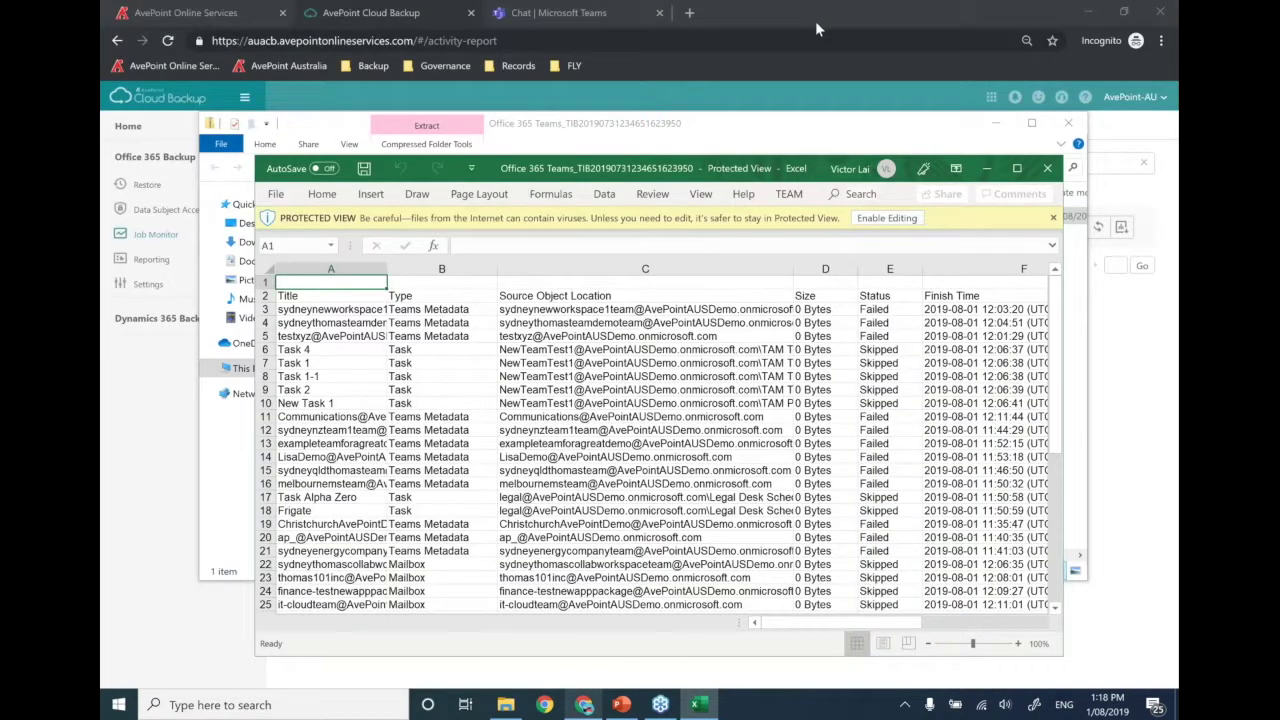
drag(597, 158, 527, 146)
drag(634, 613, 800, 612)
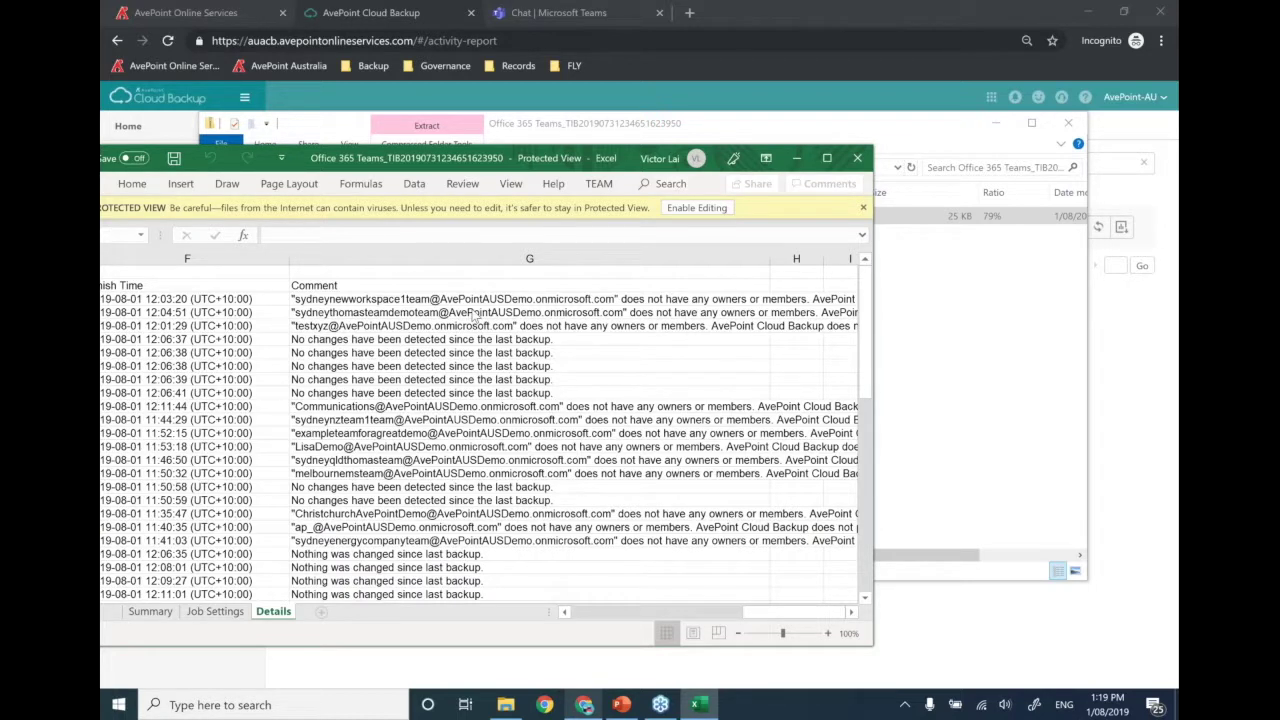
click(801, 163)
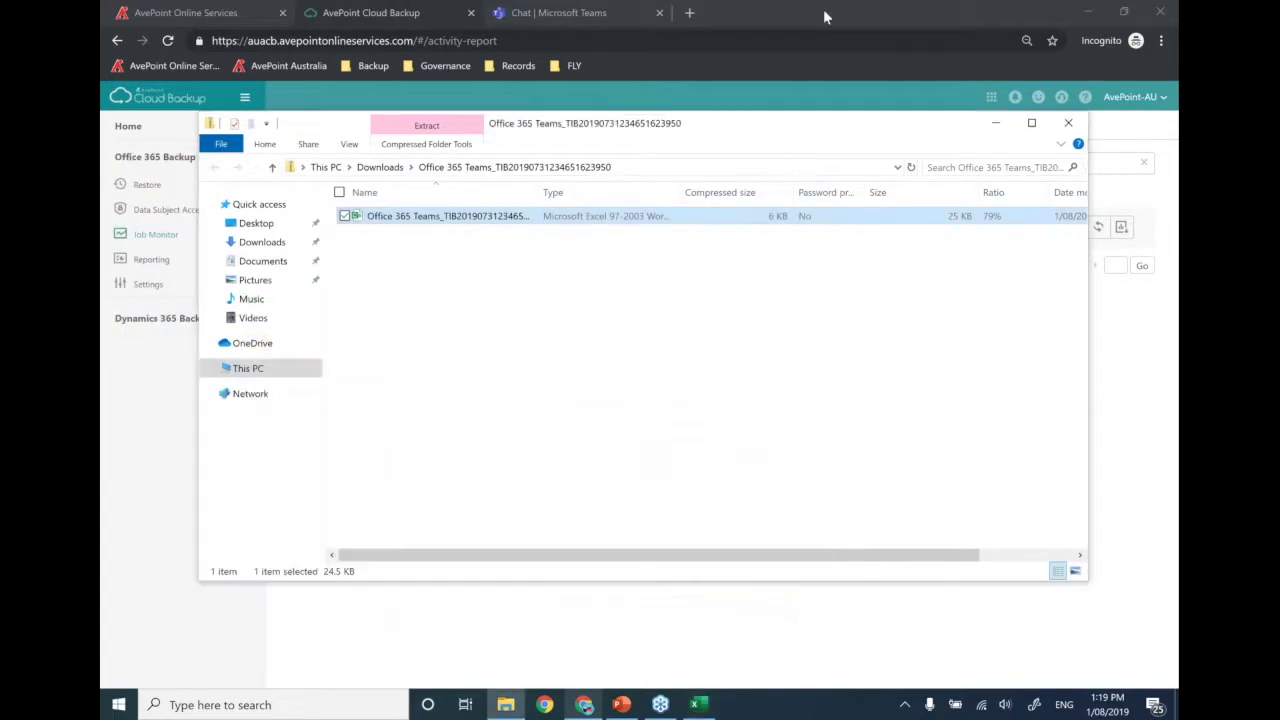
click(823, 9)
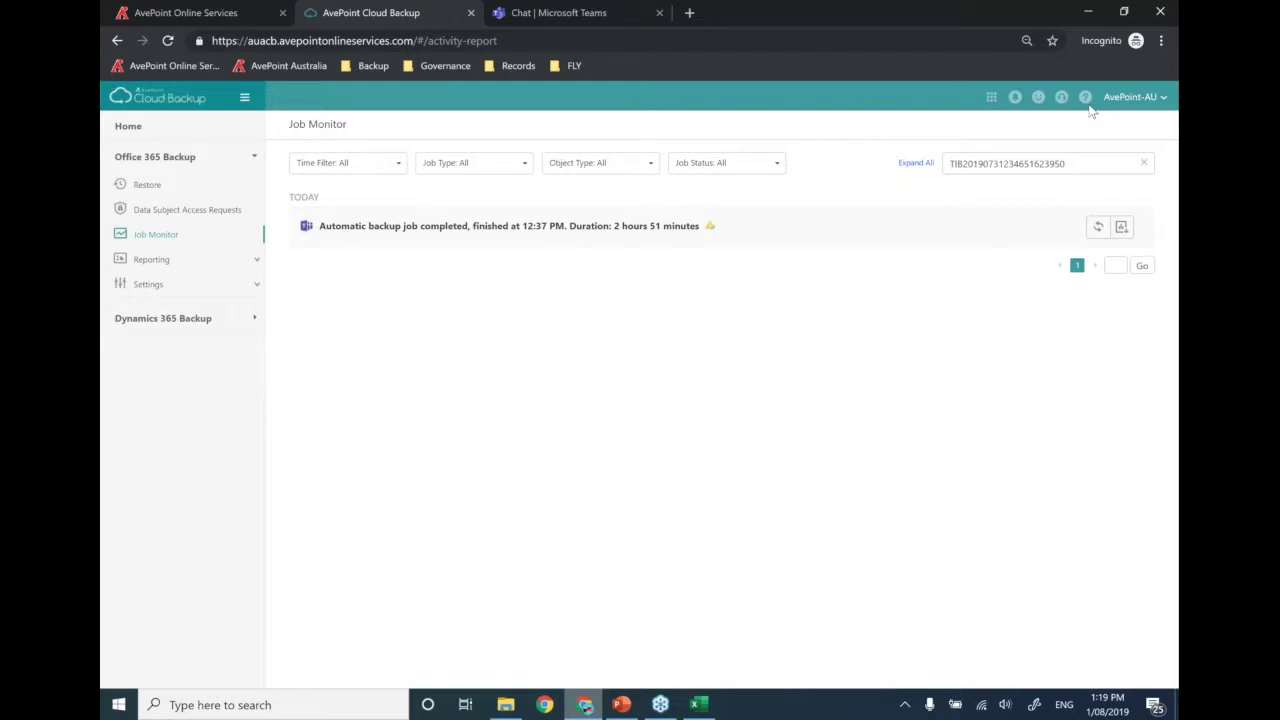
- Return to the backup Home overview and begin a new restore
click(131, 127)
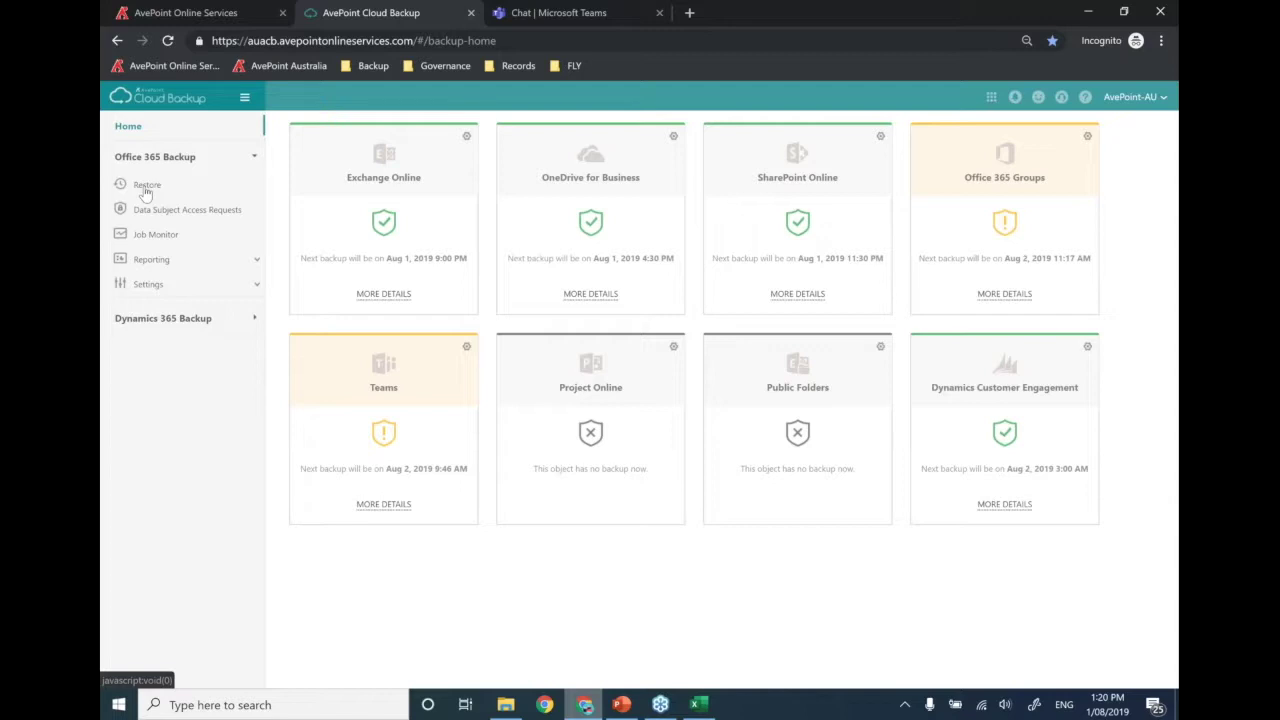
click(146, 188)
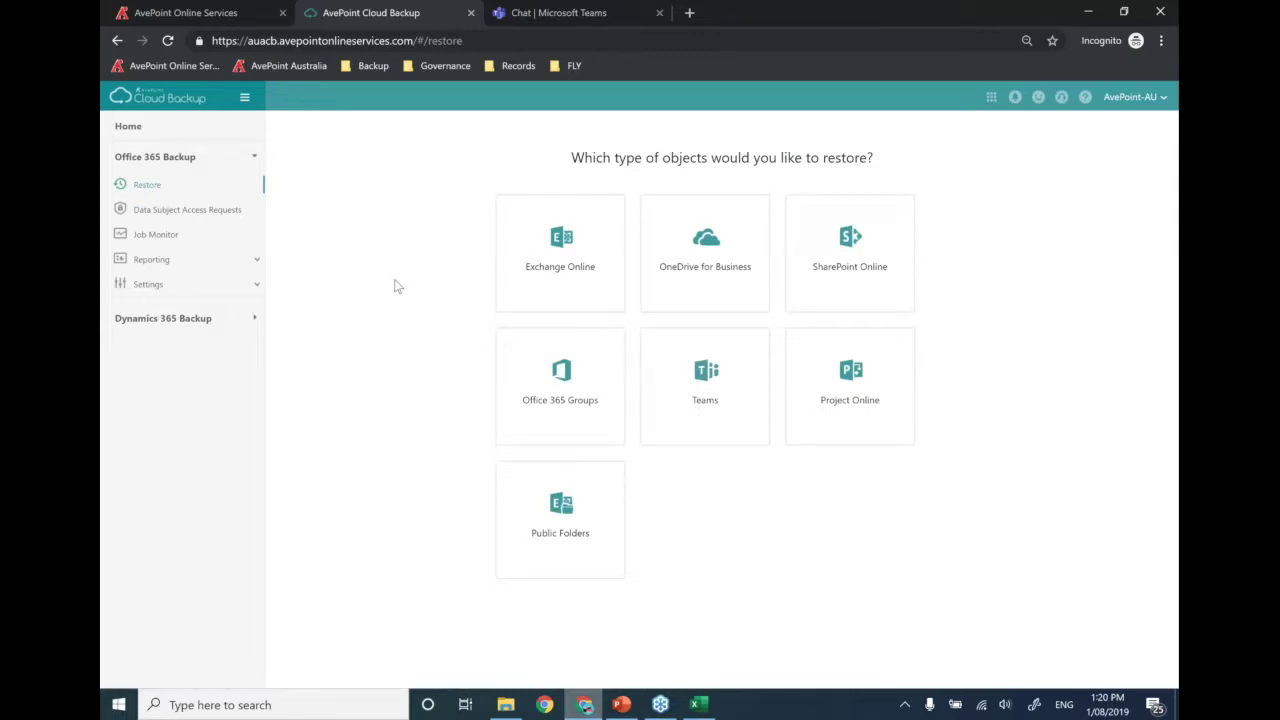
- Choose Exchange Online as the type of objects to restore
click(566, 270)
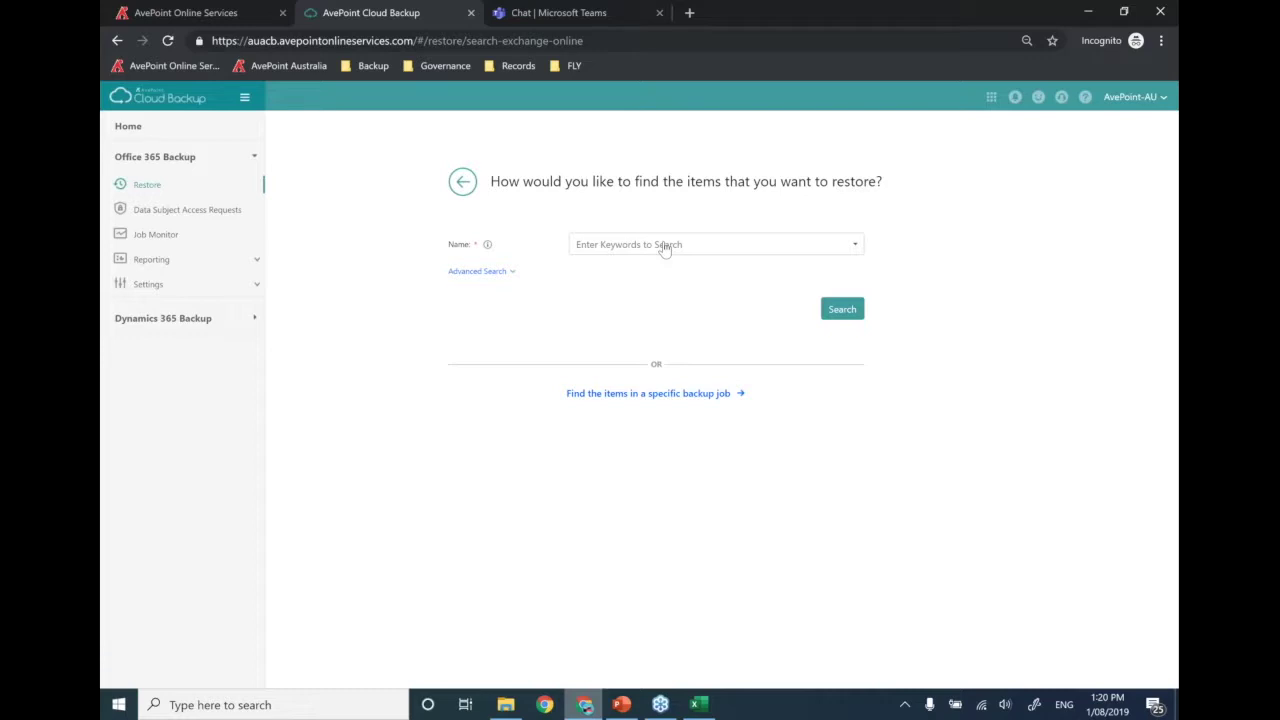
- Pick the user's mailbox by name and expand Advanced Search
click(664, 247)
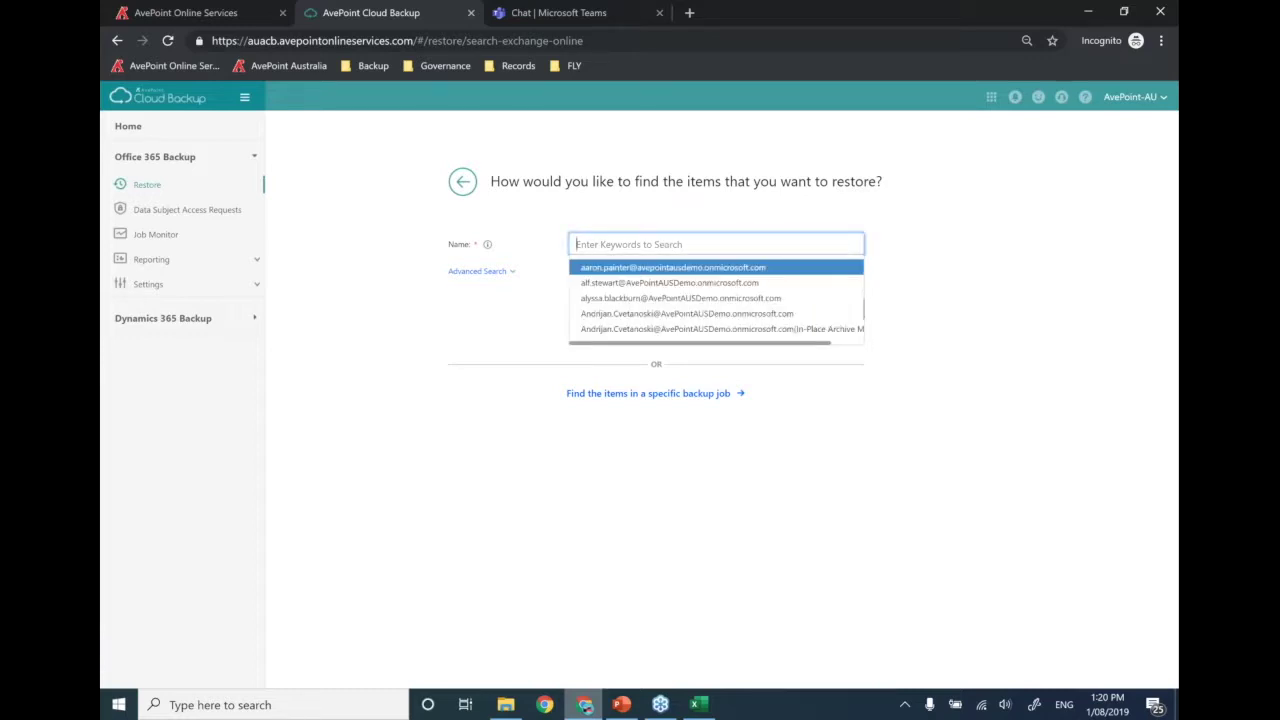
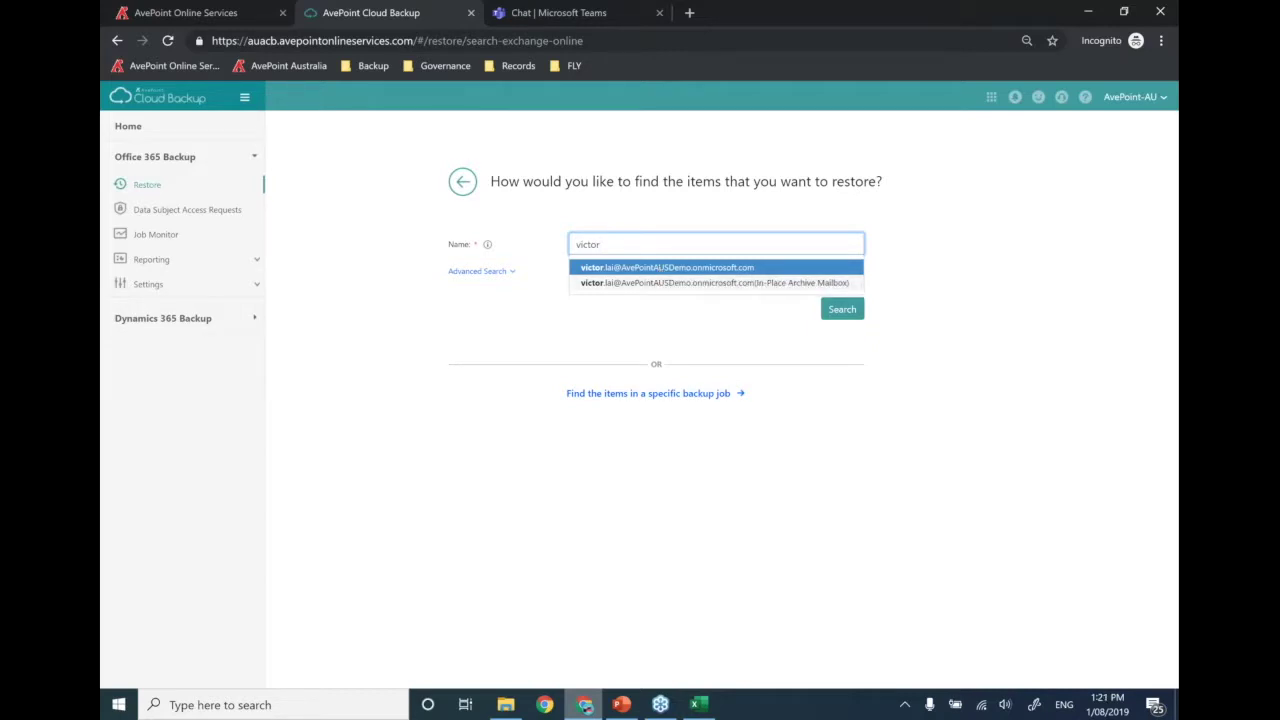
click(665, 268)
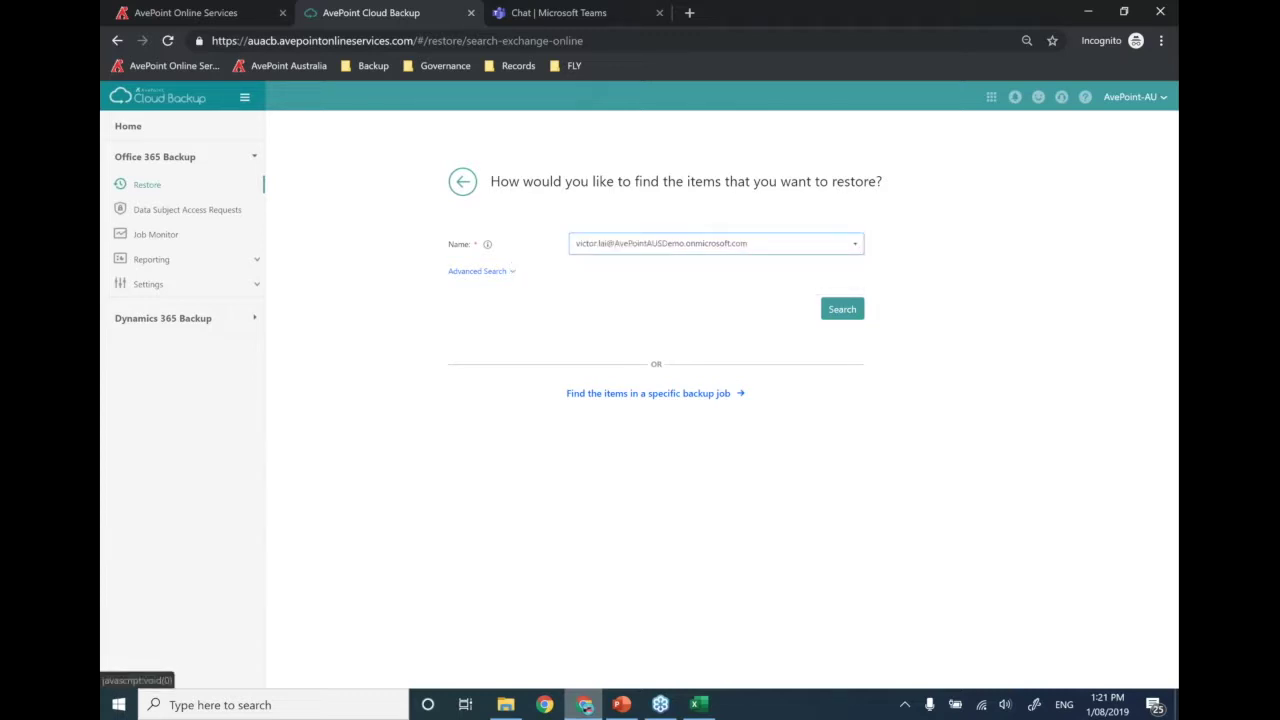
click(510, 271)
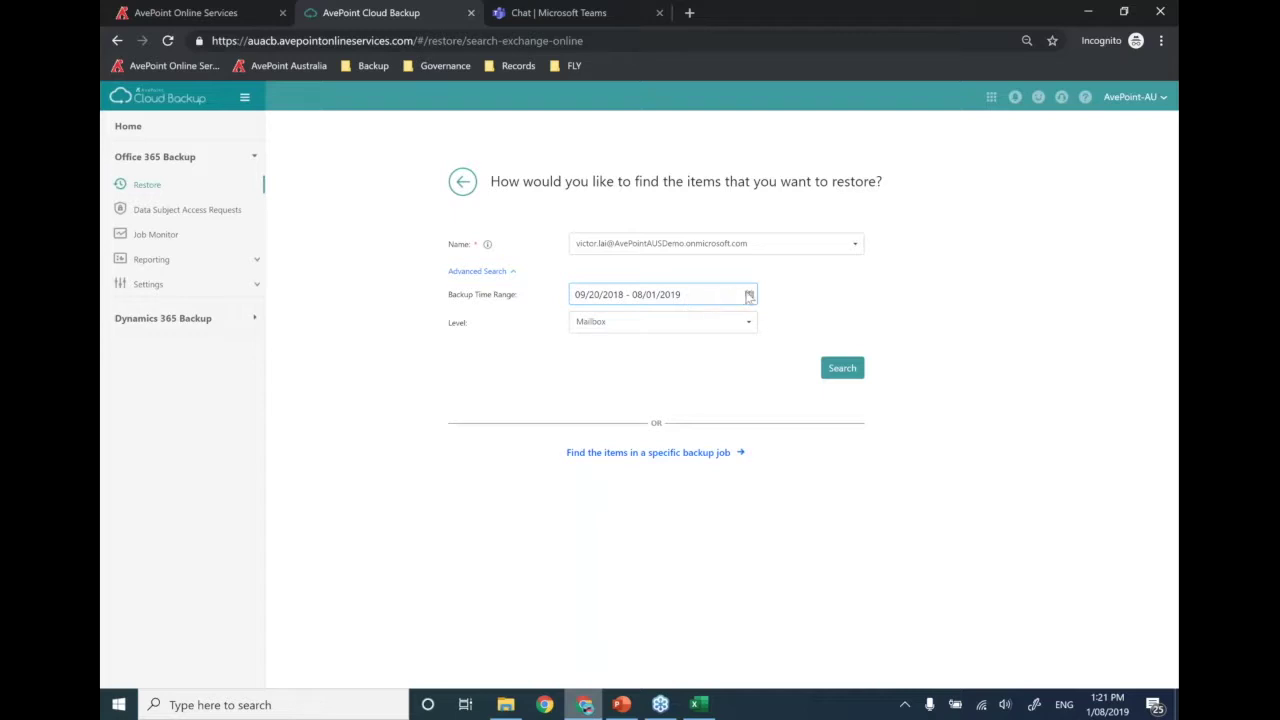
- Set the Backup Time Range from 01/01/2019 to 07/31/2019
click(749, 295)
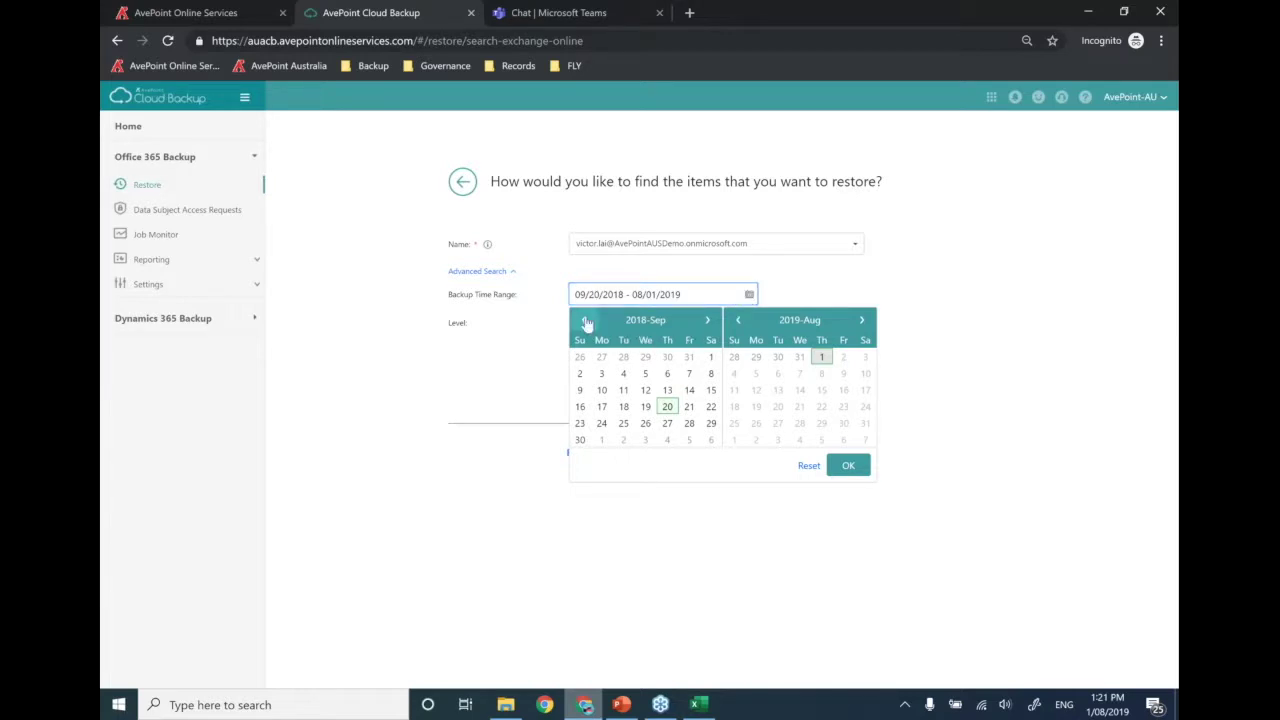
click(708, 321)
click(708, 321)
click(708, 321)
click(708, 321)
click(623, 357)
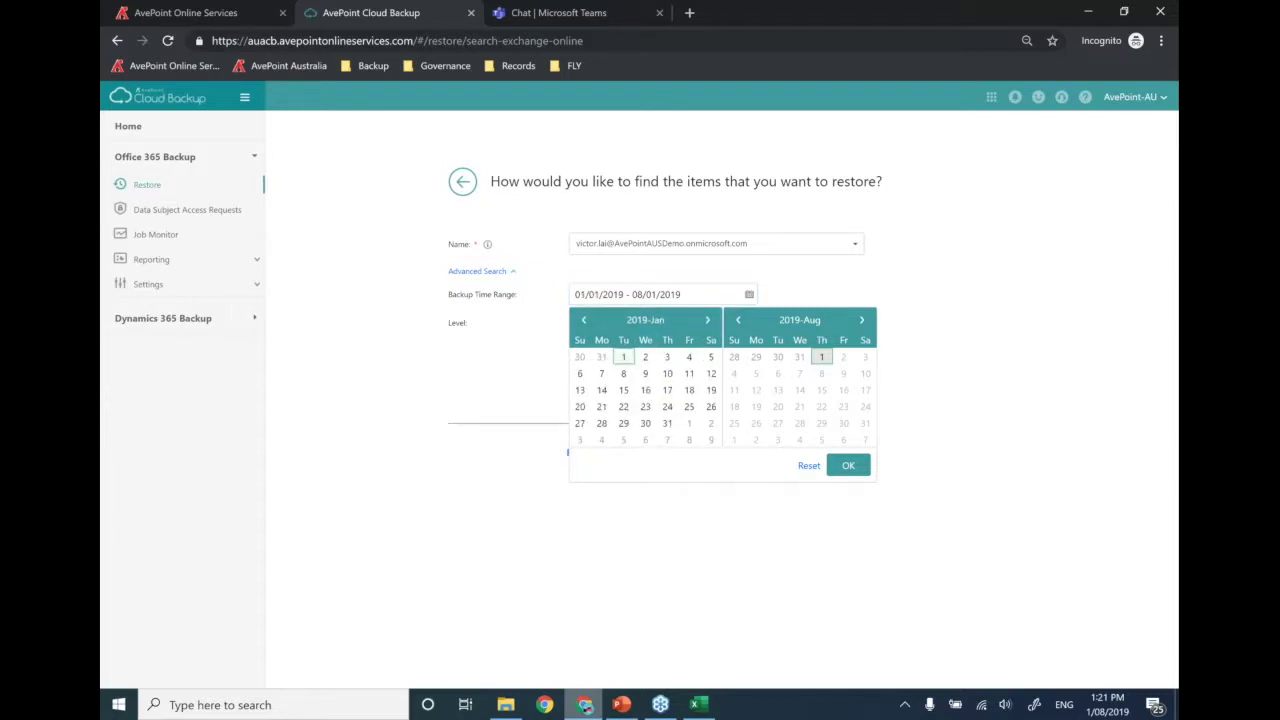
click(820, 358)
click(738, 320)
click(799, 423)
click(848, 465)
- Search at Mailbox Item level with subject 'Policy', then switch to browsing by backup job
click(692, 326)
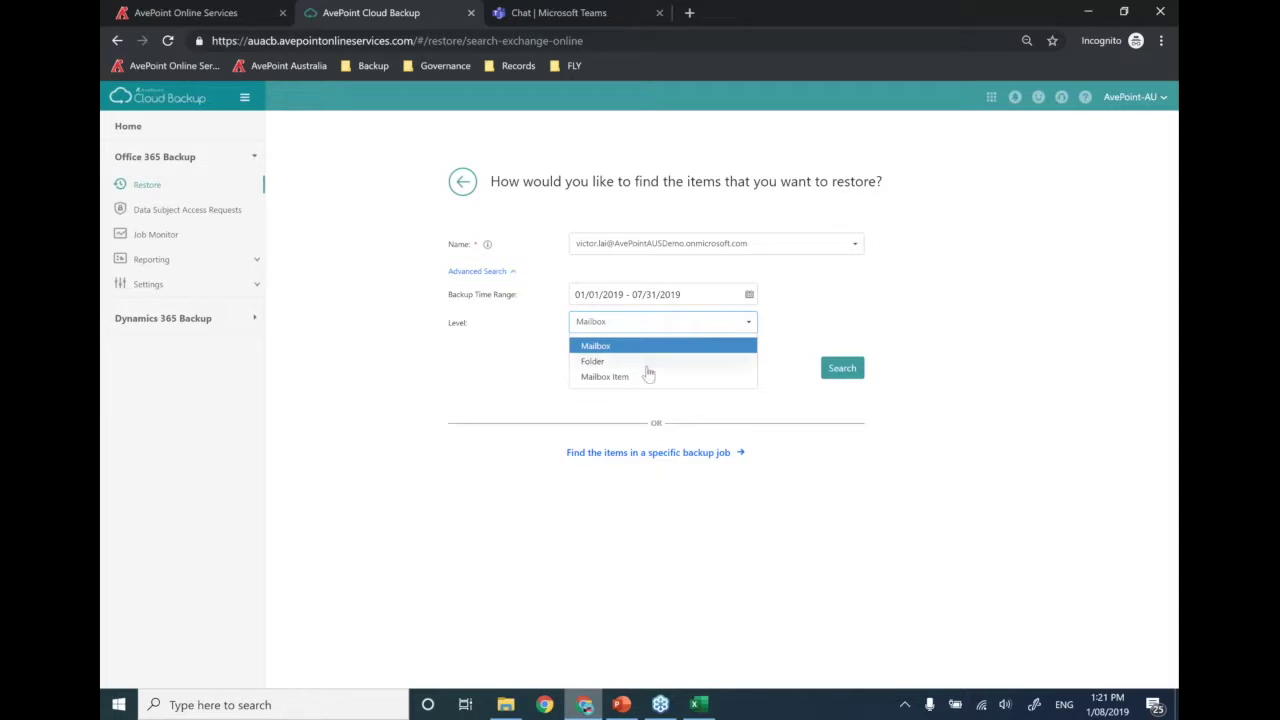
click(630, 377)
click(661, 350)
text(Policy)
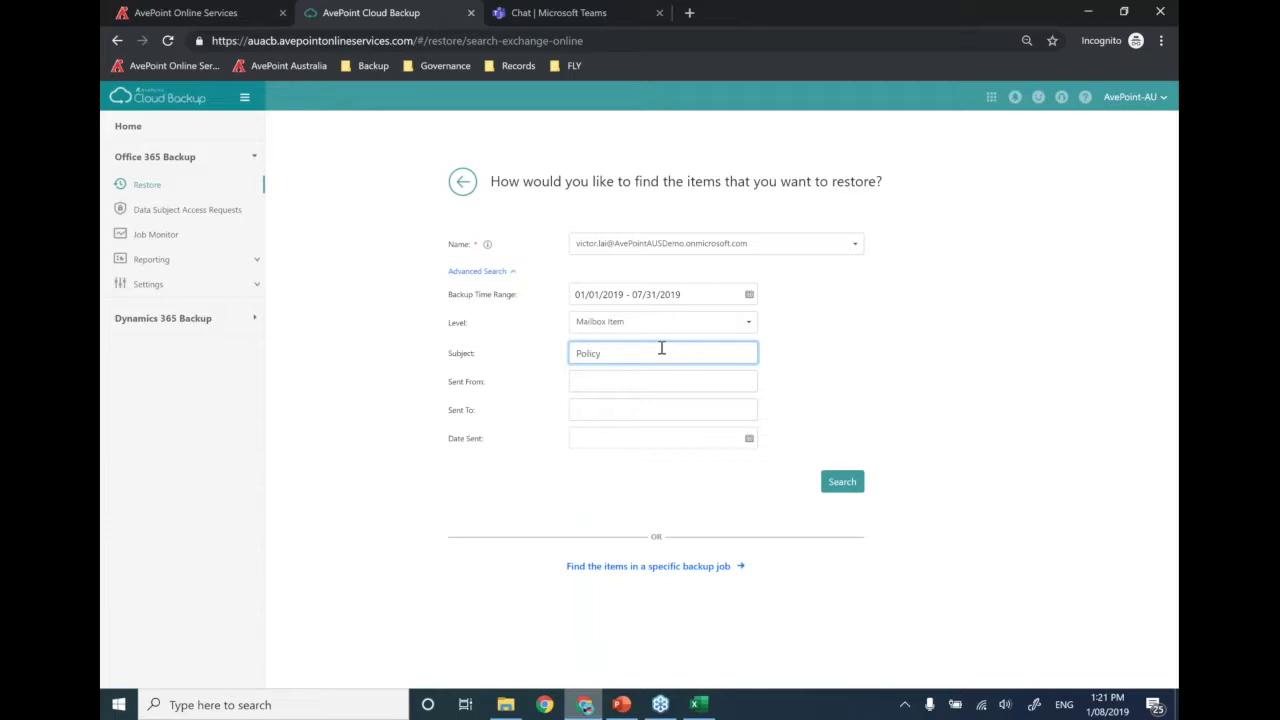
key(BackSpace)
text(y)
click(648, 566)
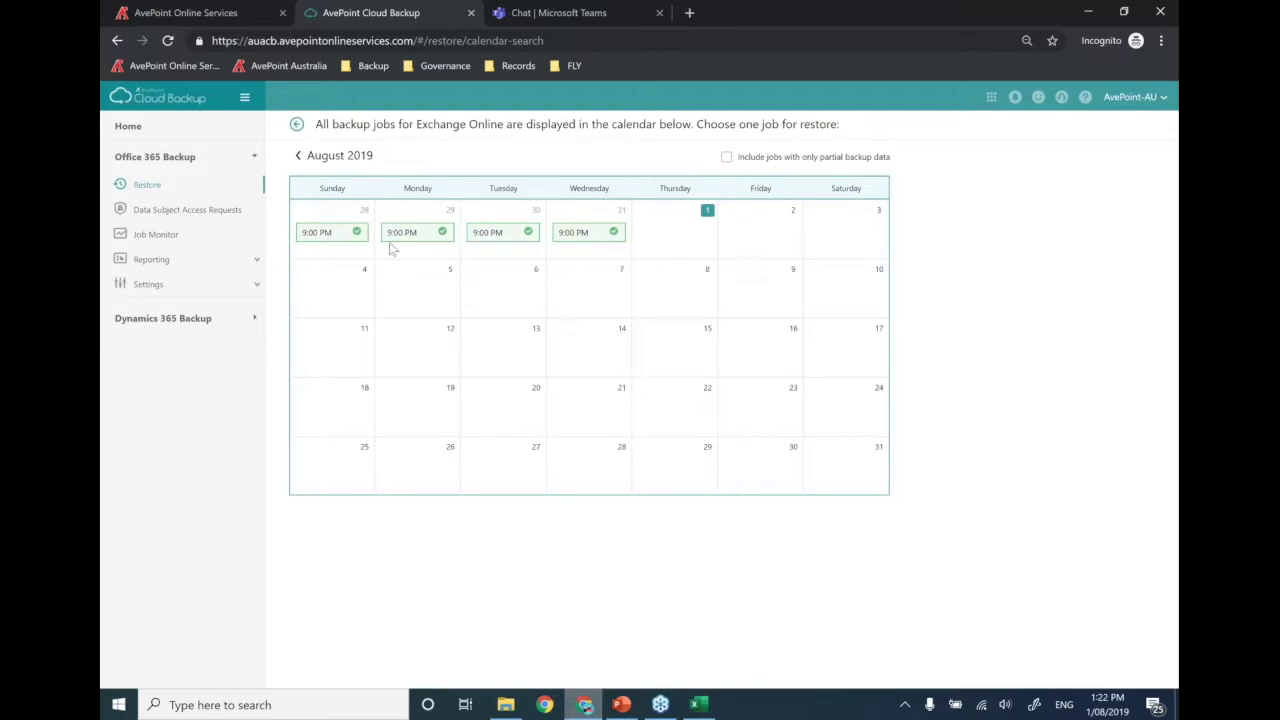
- Page the restore calendar back to May 2019 and open the May 7 2:54 AM backup job
click(298, 156)
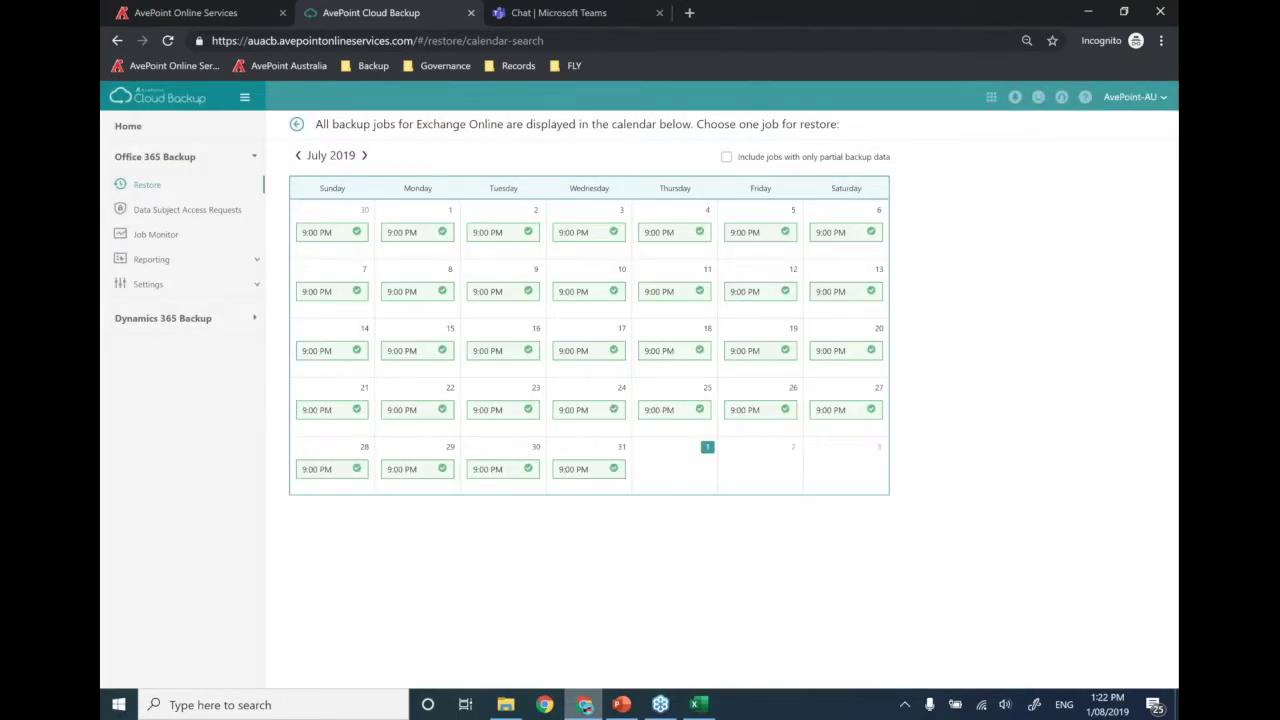
click(298, 156)
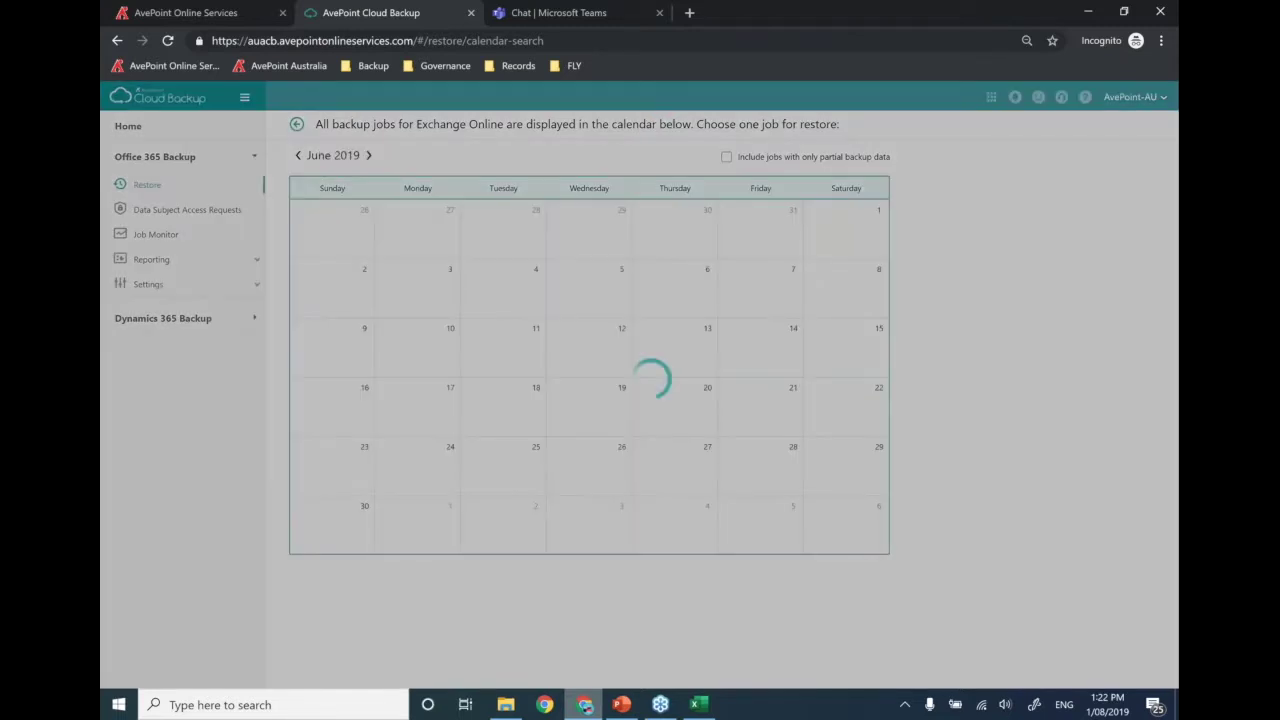
click(298, 156)
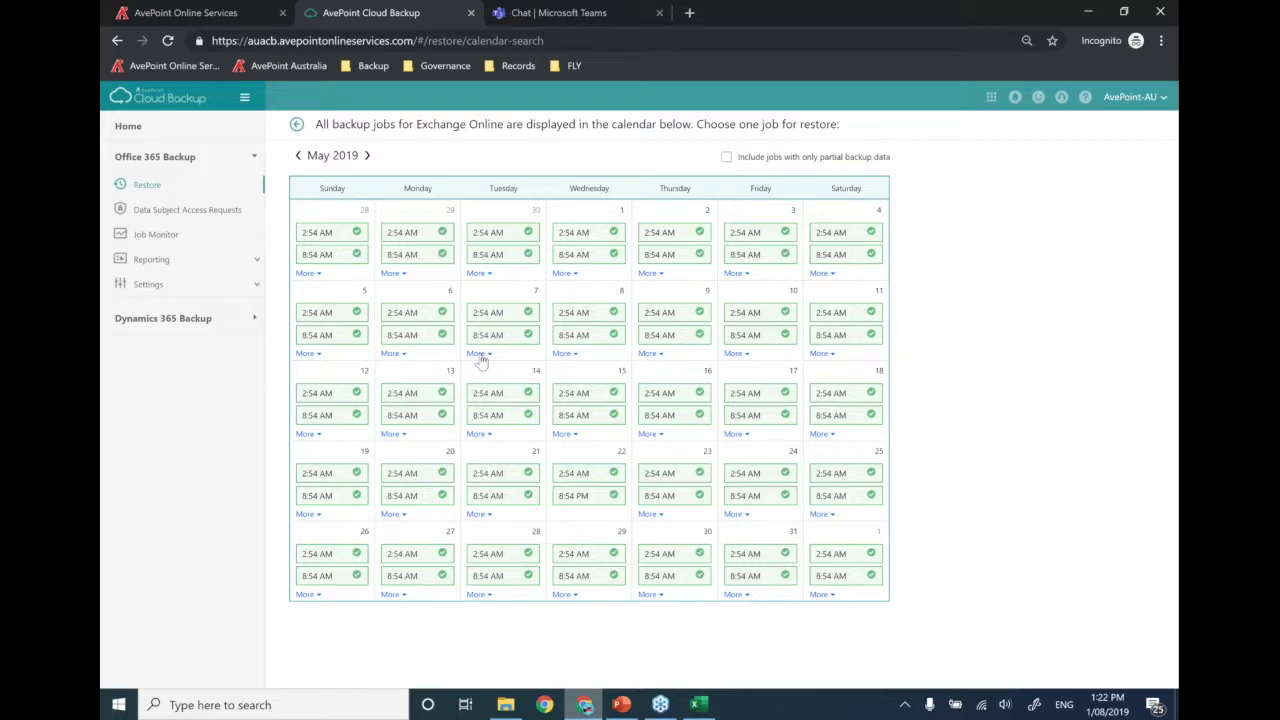
mouse_move(510, 320)
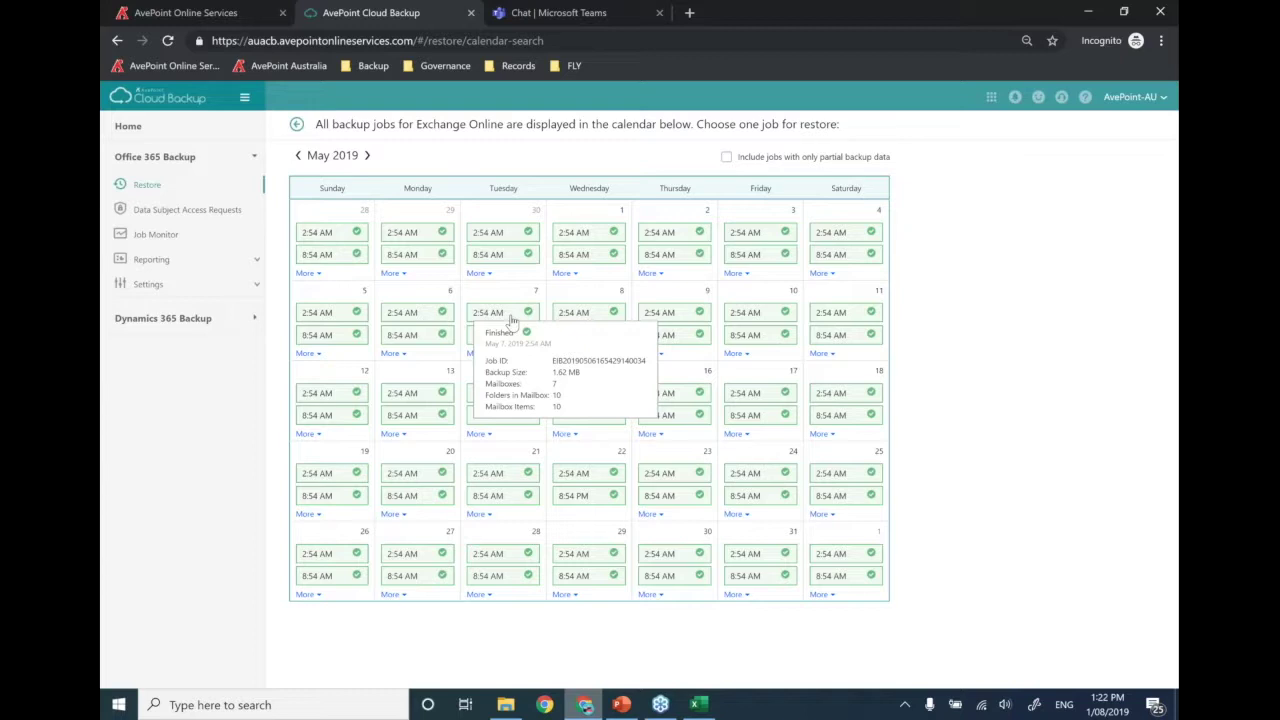
click(510, 318)
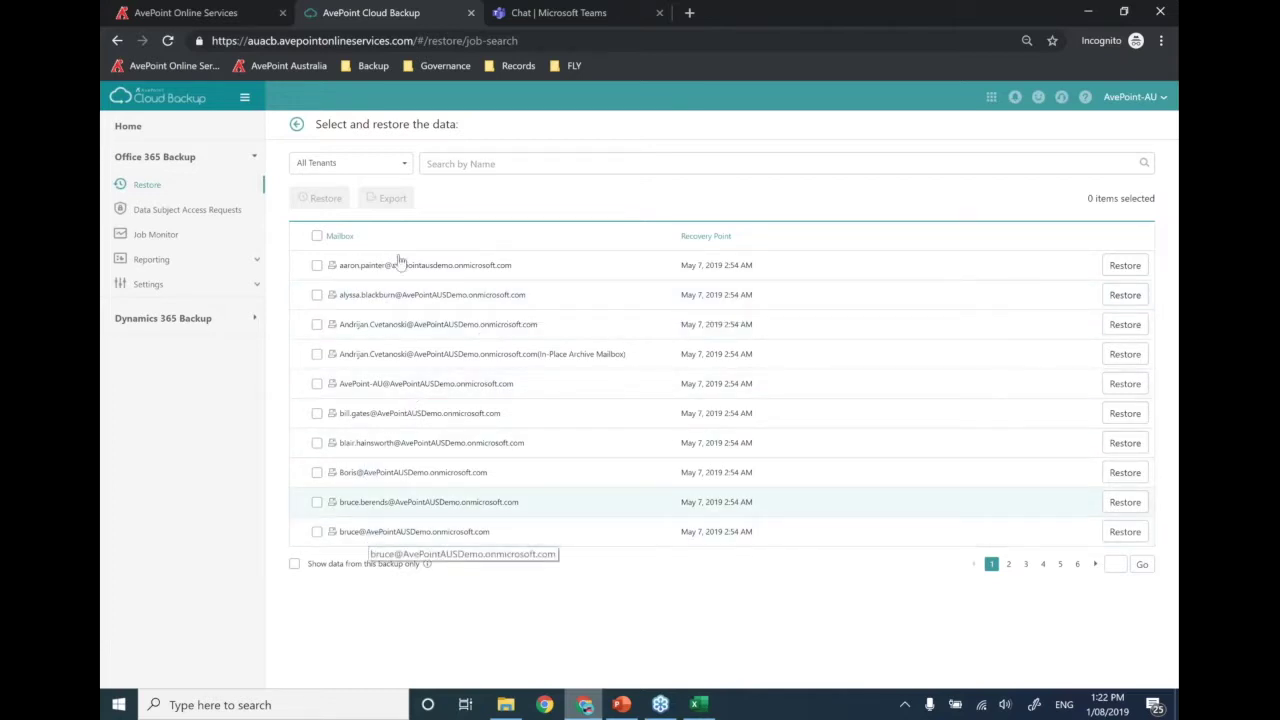
- Search the backed-up mailboxes for the user, then open their mailbox's Inbox folder
click(466, 163)
text(victor)
key(Return)
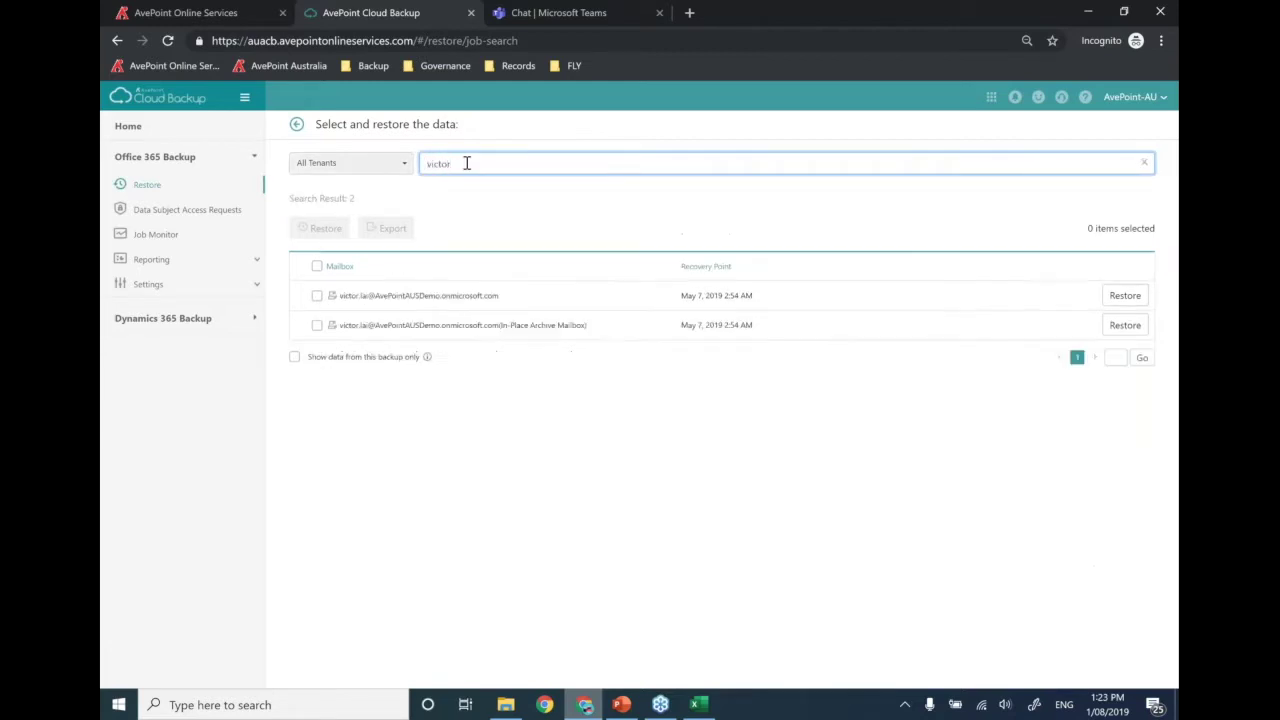
click(348, 293)
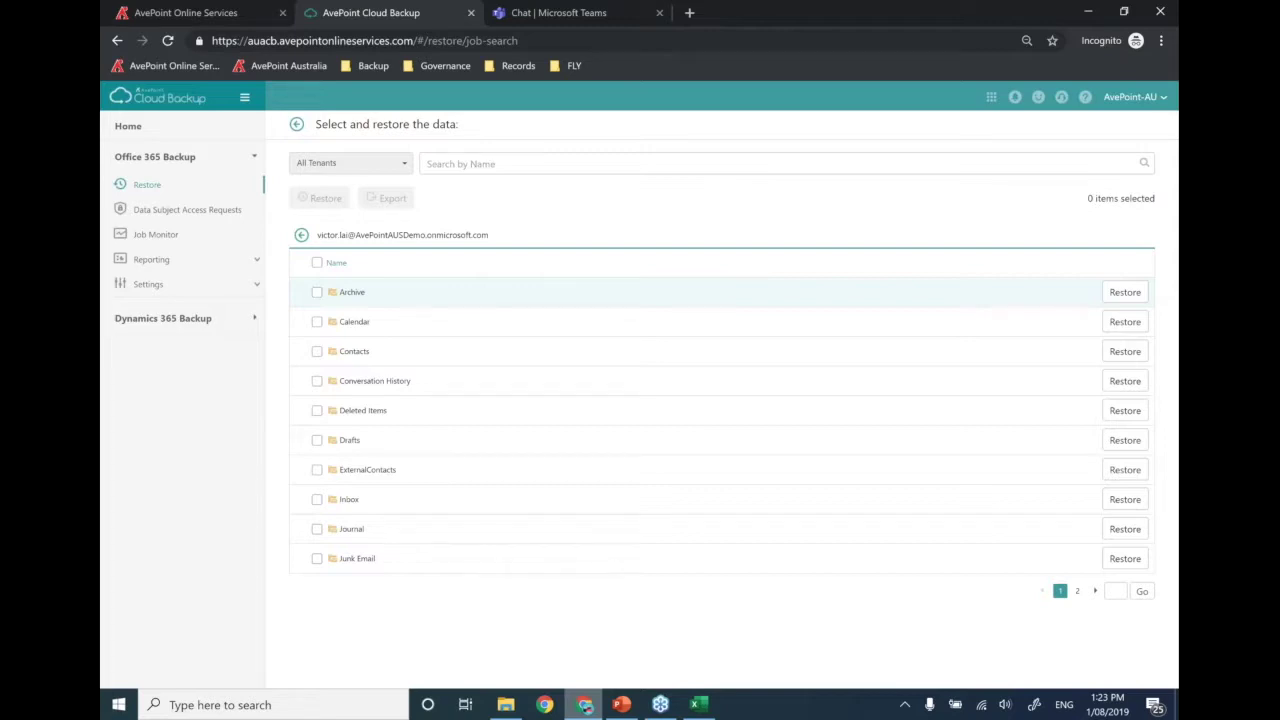
click(348, 500)
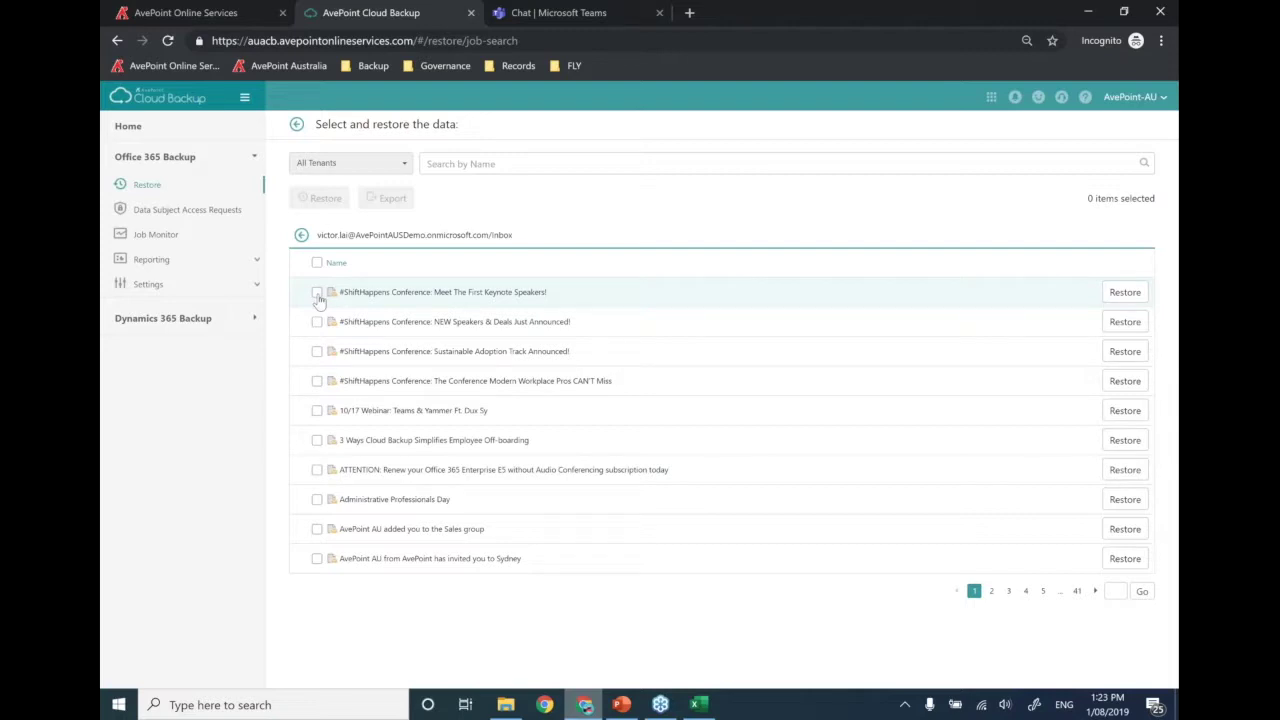
- Select the NEW Speakers & Deals and Sustainable Adoption Track emails and open the Restore panel
click(317, 323)
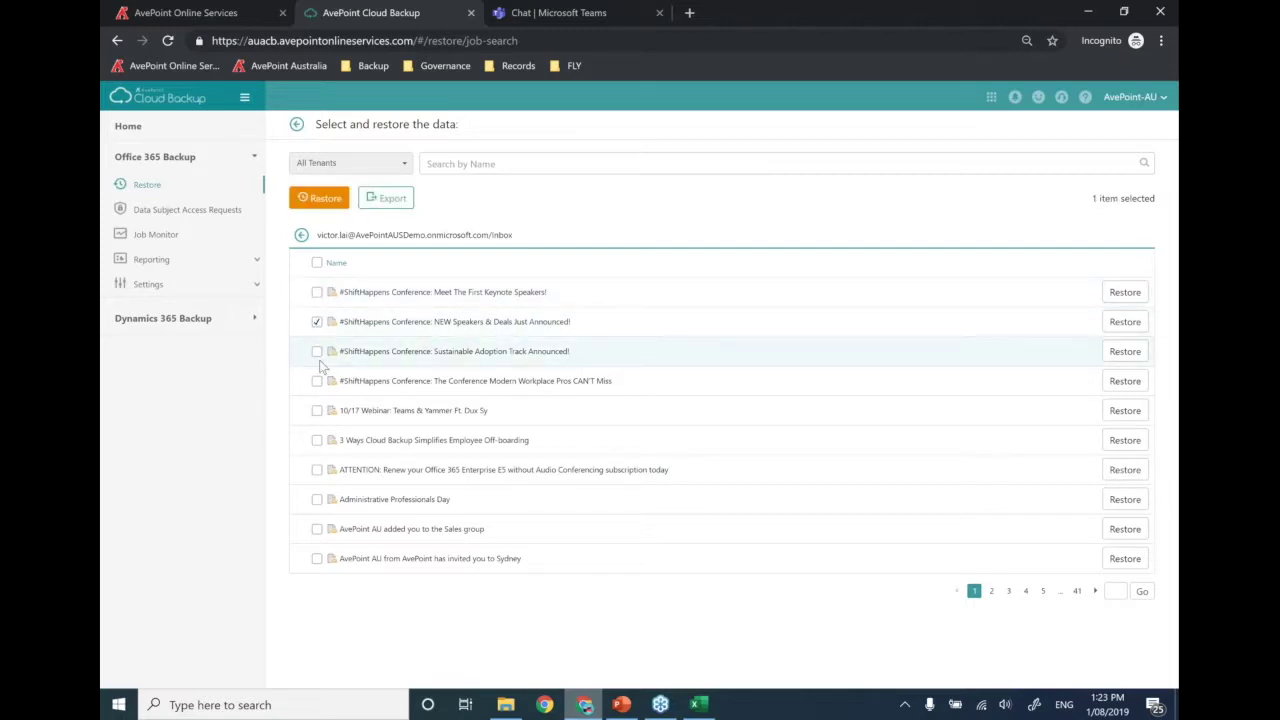
click(317, 353)
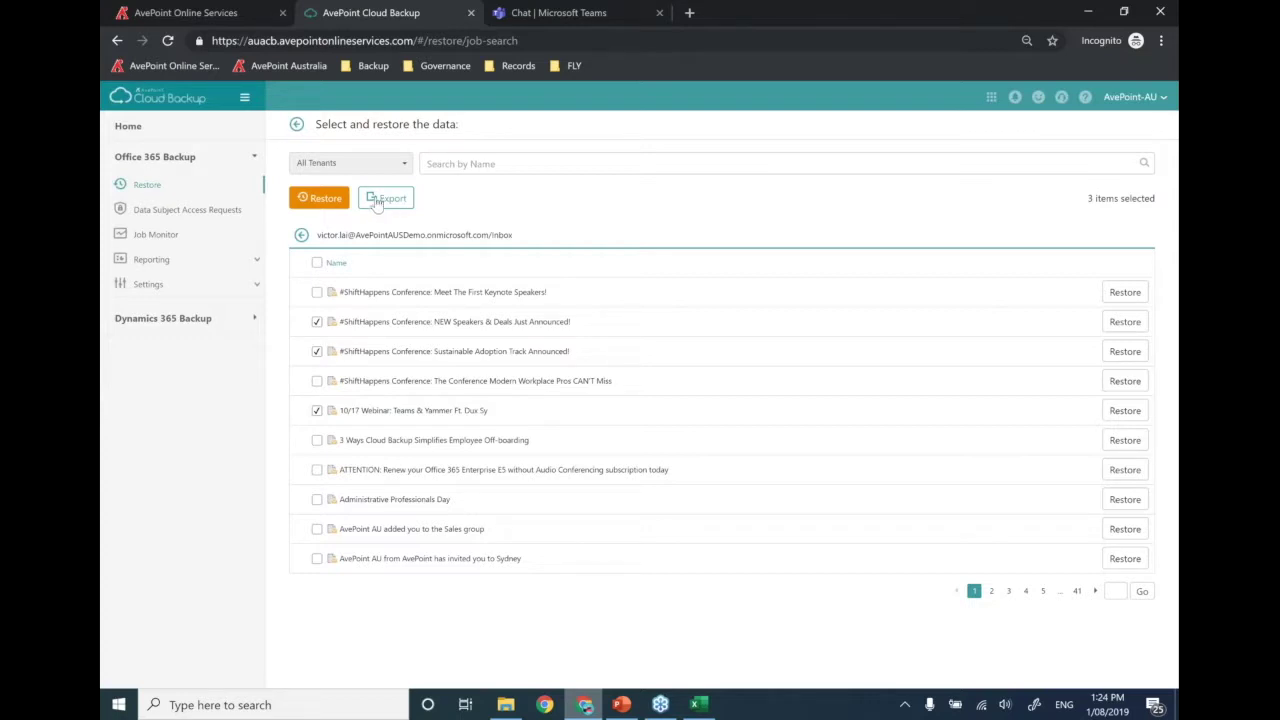
click(325, 199)
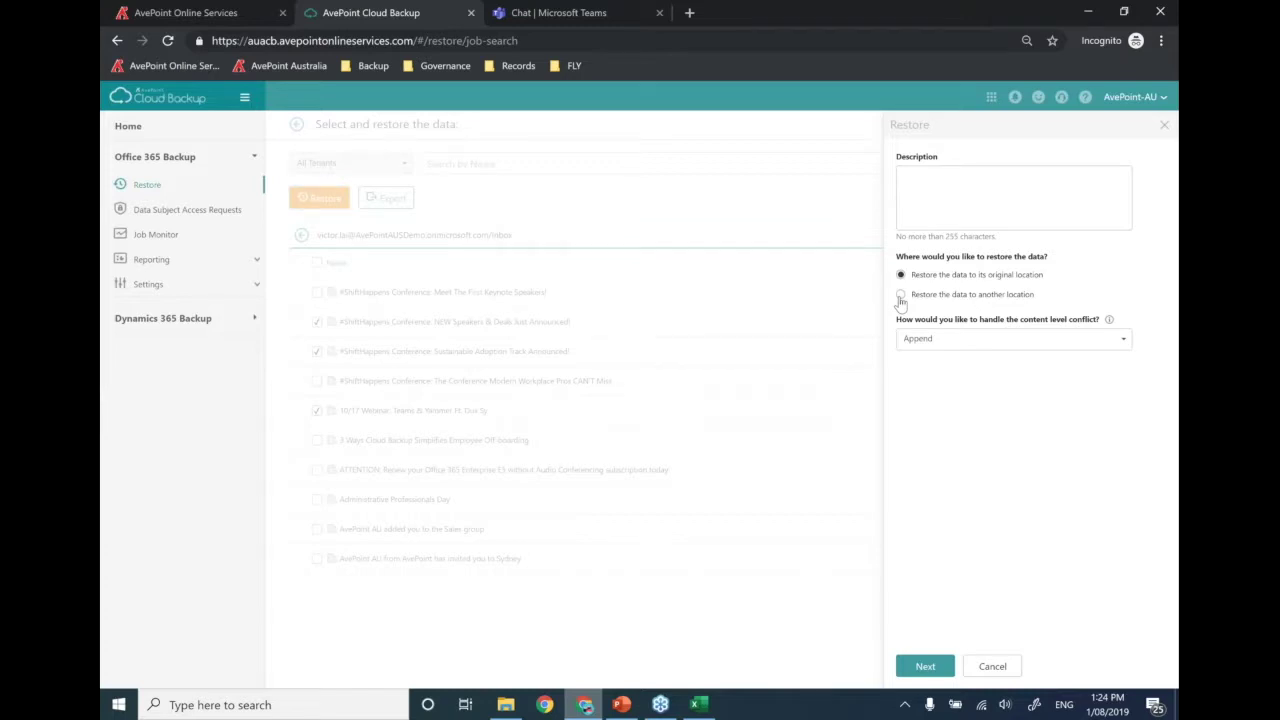
- Restore to another location, search for the destination user's mailbox, then switch to the Teams chat
click(900, 296)
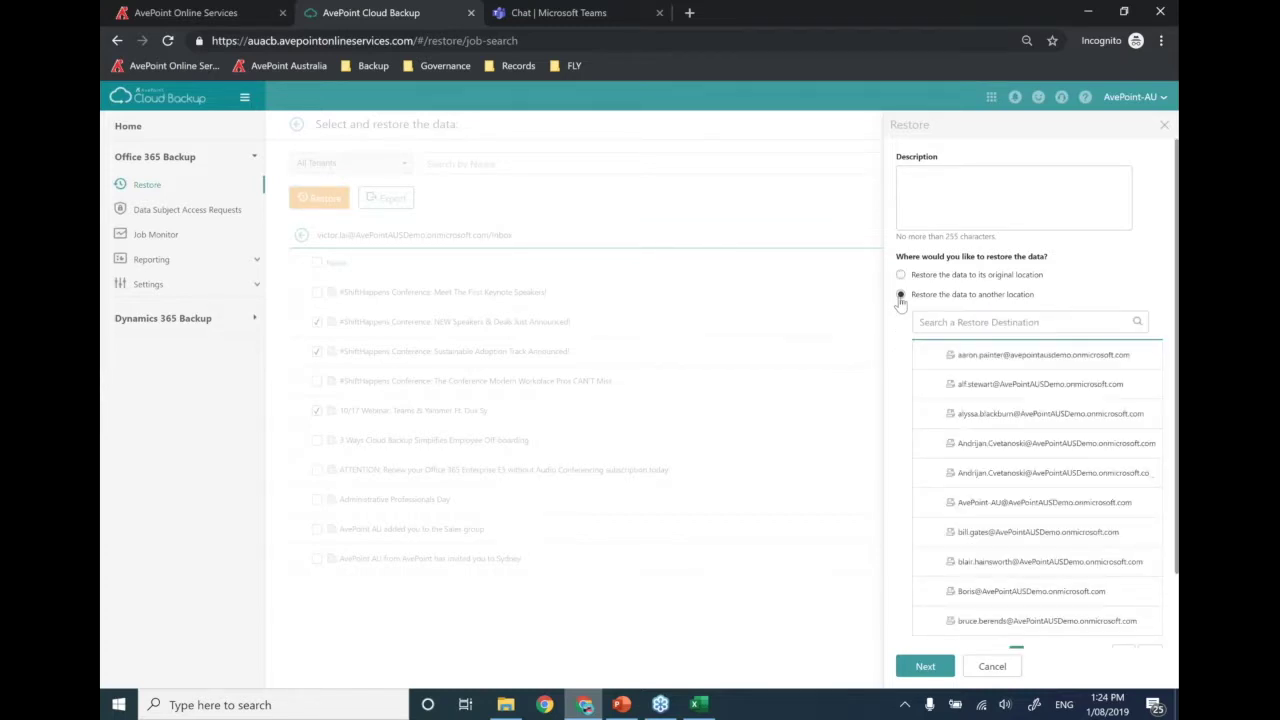
click(943, 322)
text(darryl)
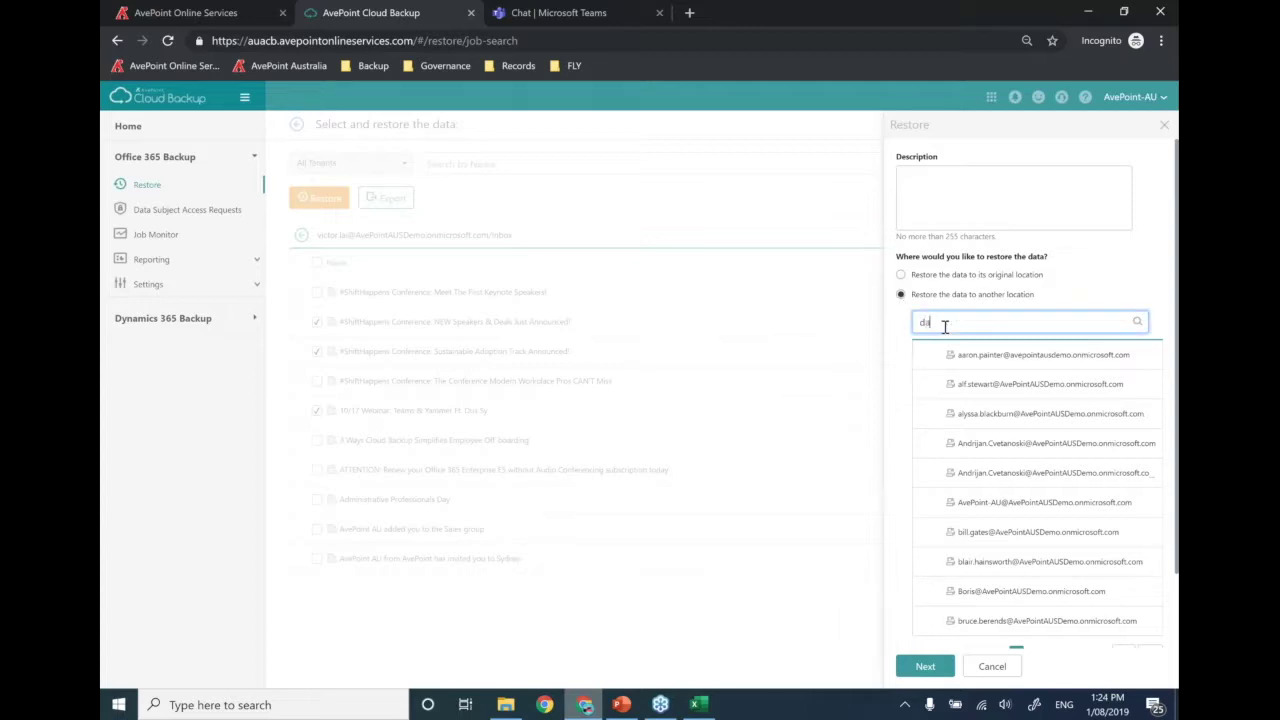
double_click(944, 325)
key(Return)
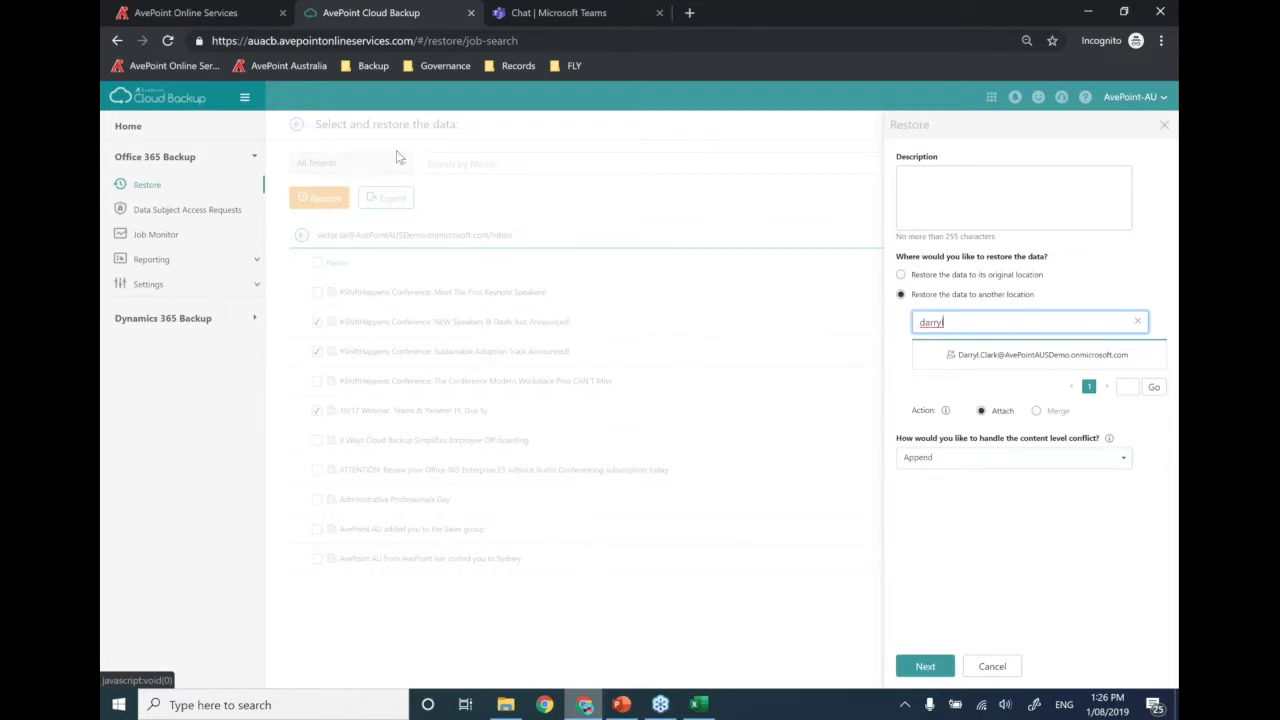
click(551, 16)
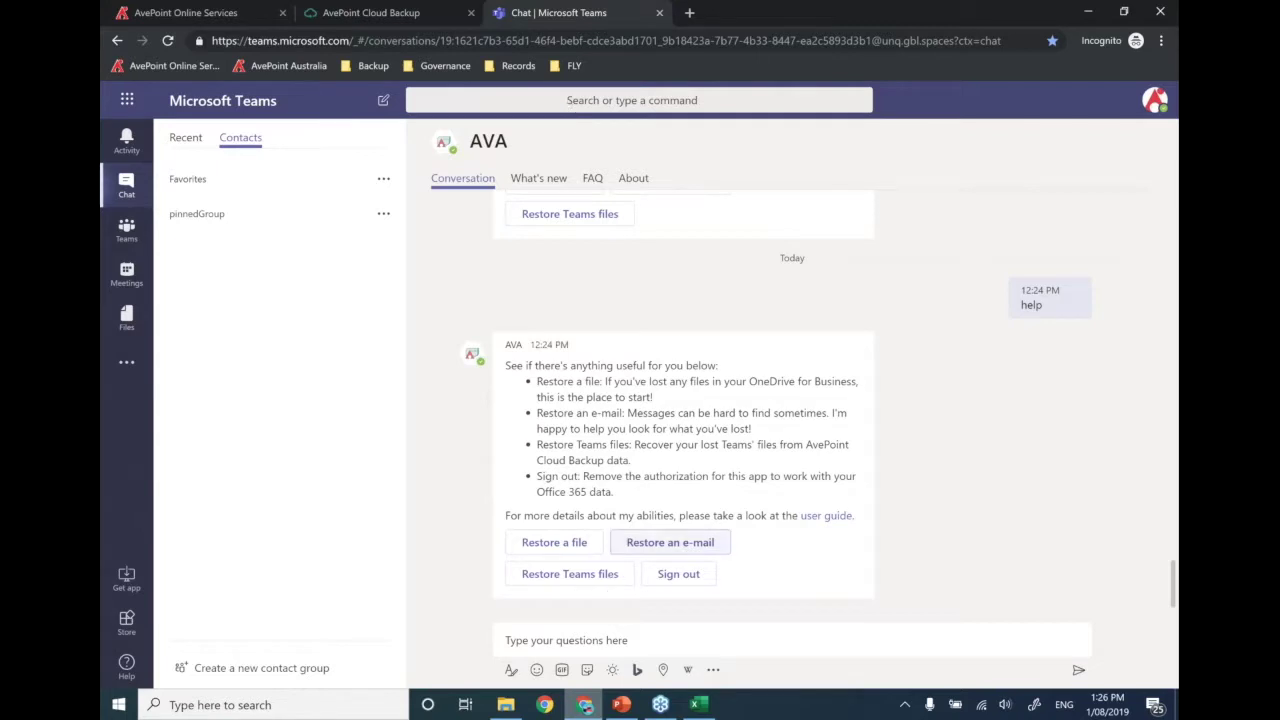
- Send 'help' to AVA and choose Restore an e-mail from its reply
click(583, 643)
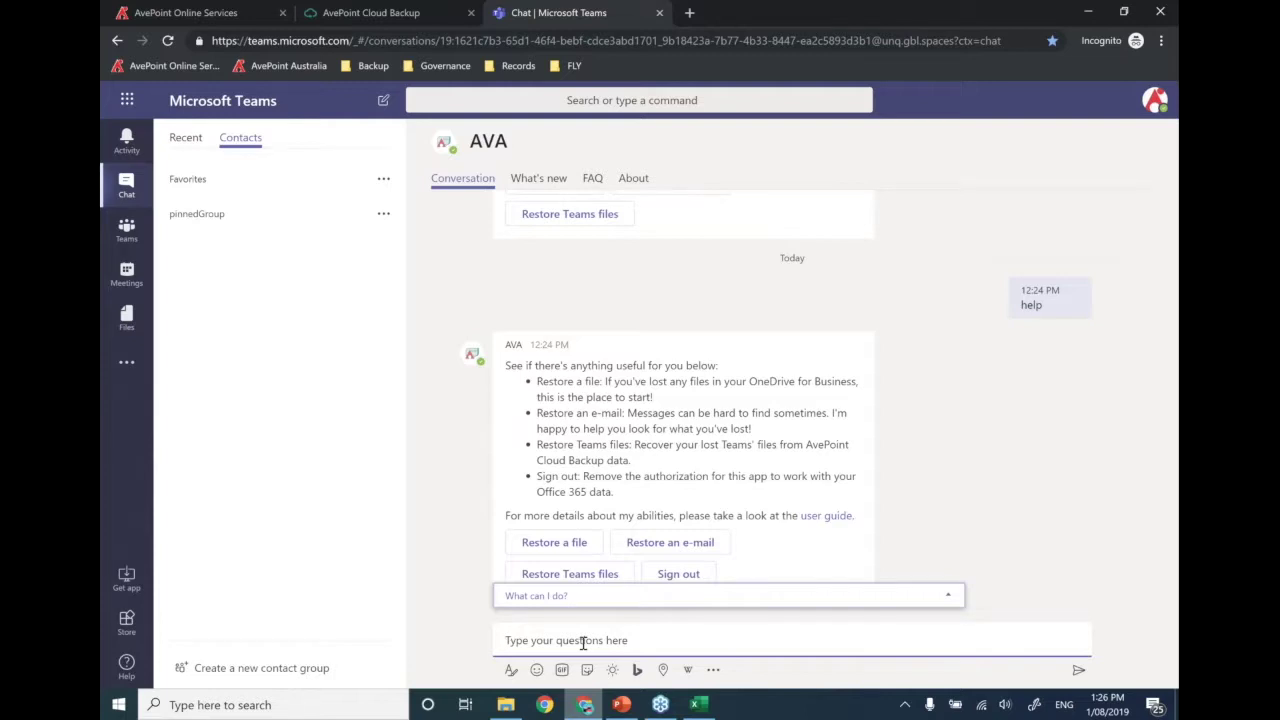
text(help)
key(Return)
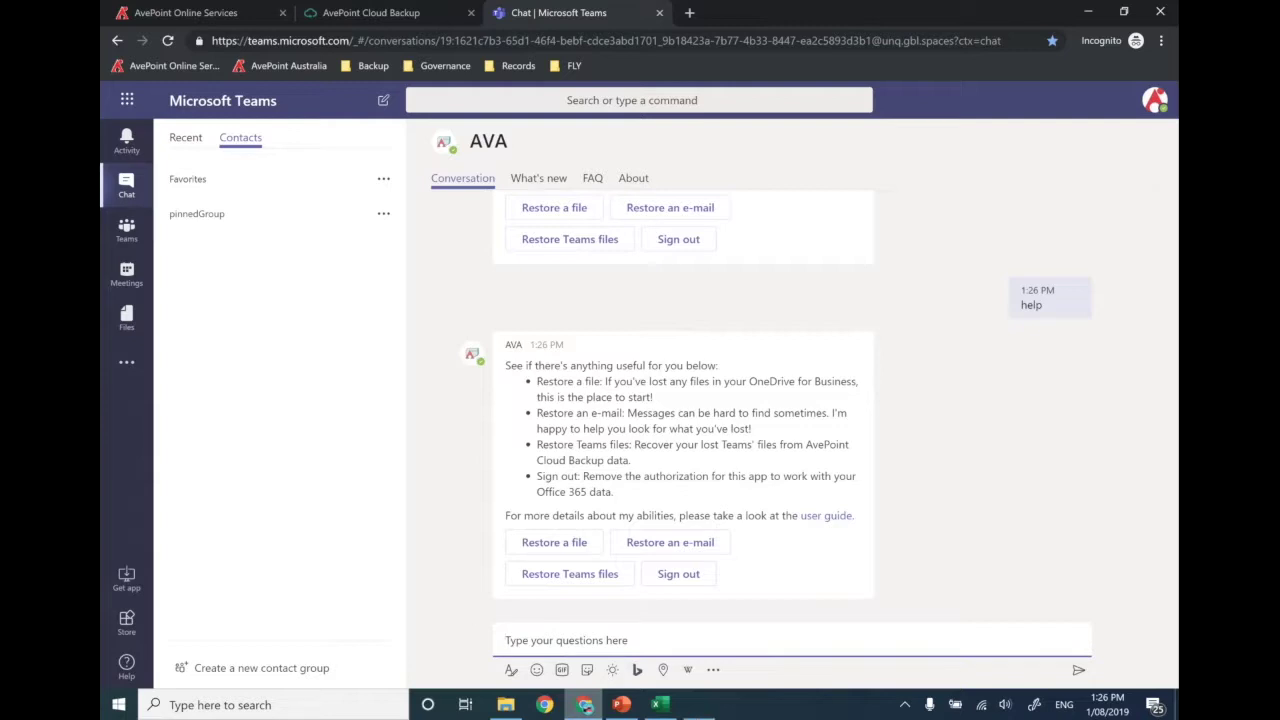
click(668, 543)
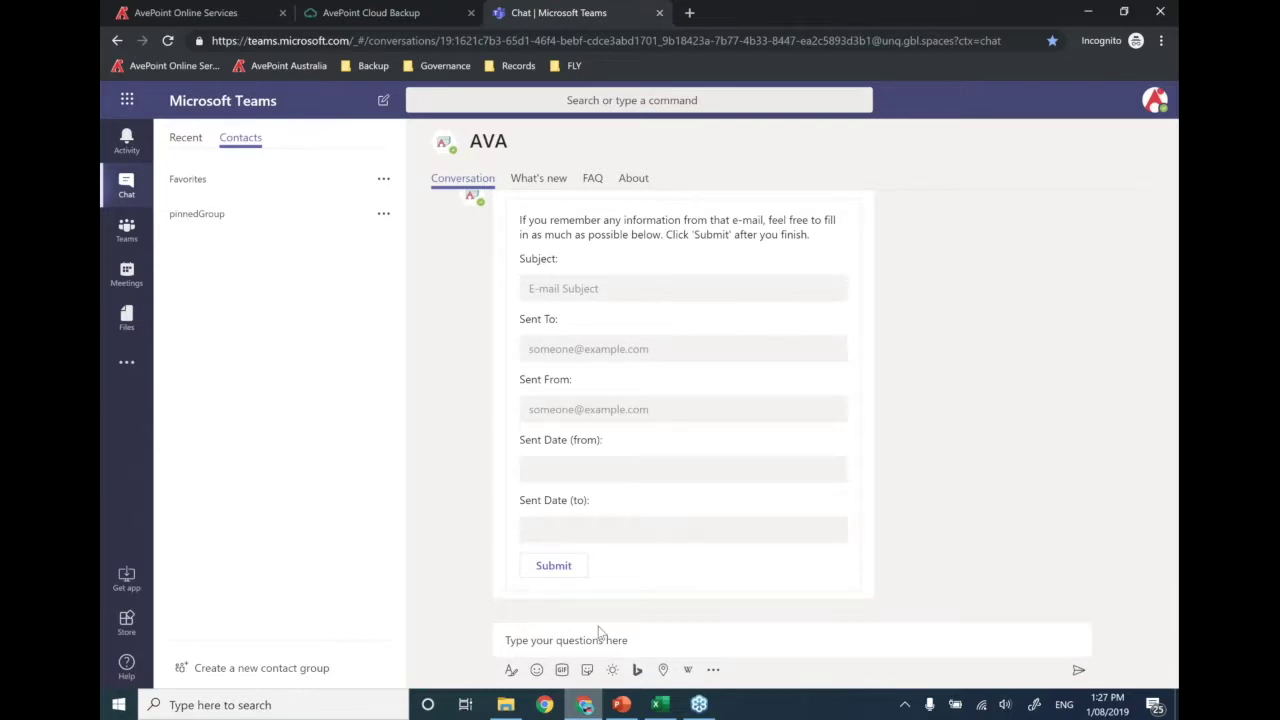
- Ask AVA to find lost emails with subject 'Microsoft', returning 7 matches
click(646, 292)
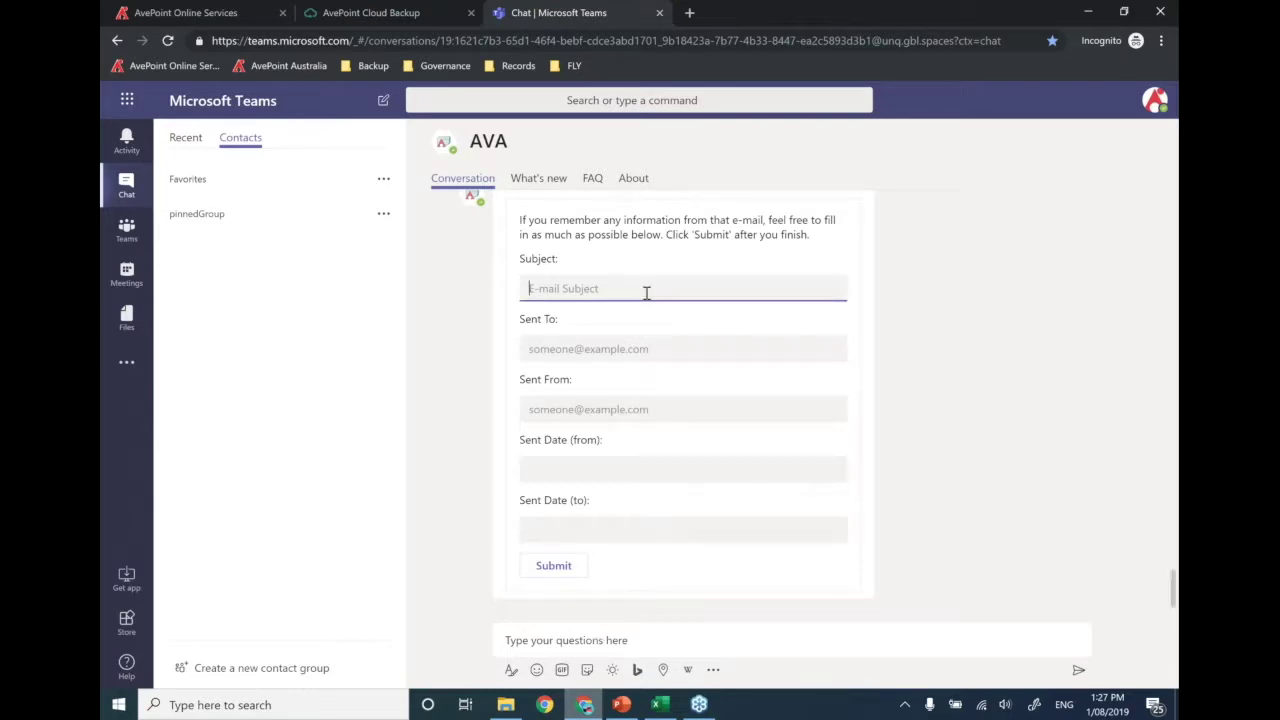
text(Mircos)
key(BackSpace)
key(BackSpace)
key(BackSpace)
key(BackSpace)
text(crosoft)
click(553, 565)
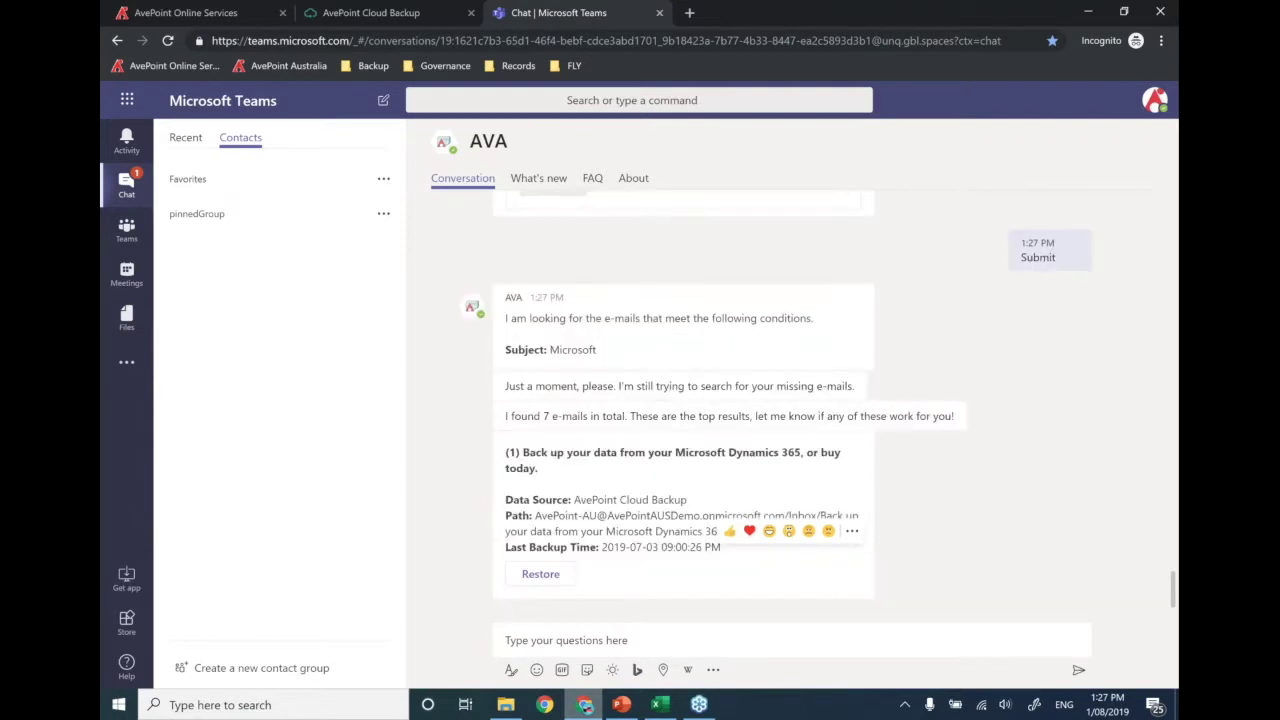
- Restore result (2), the Dynamics 365 for Customer Service email, then return to PowerPoint
scroll(617, 425, up, 8)
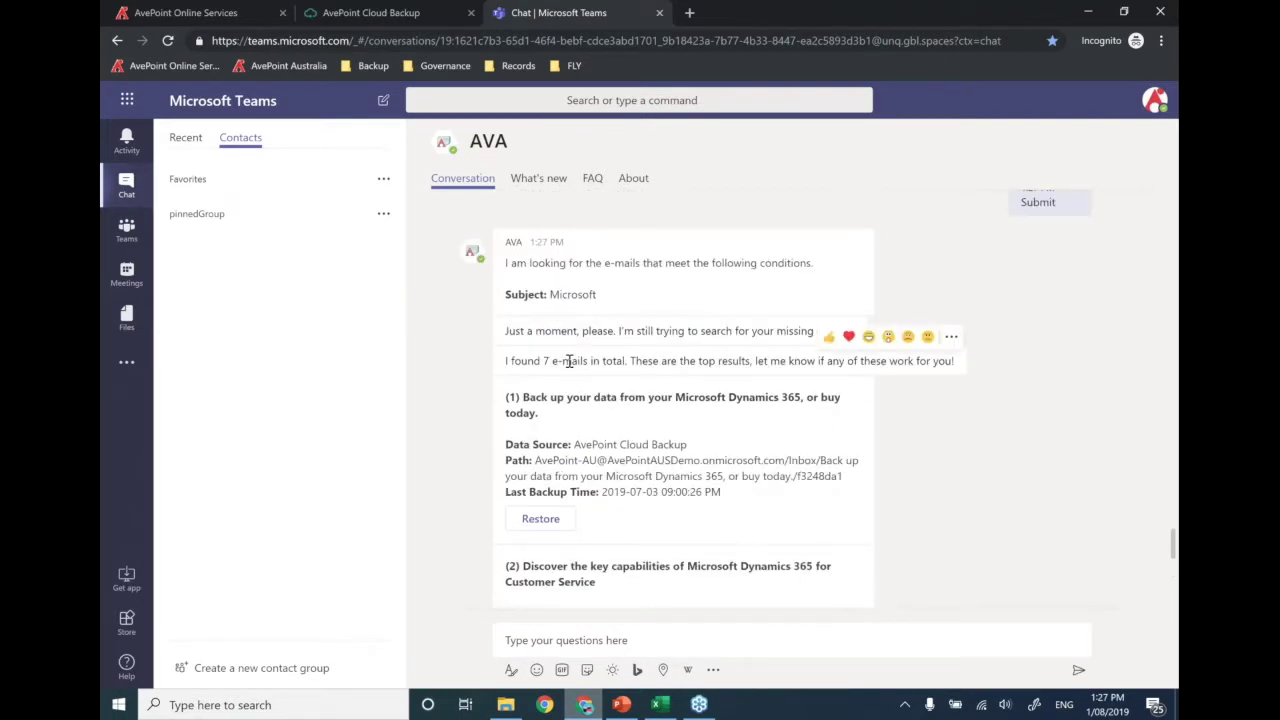
scroll(570, 360, down, 3)
scroll(660, 292, down, 3)
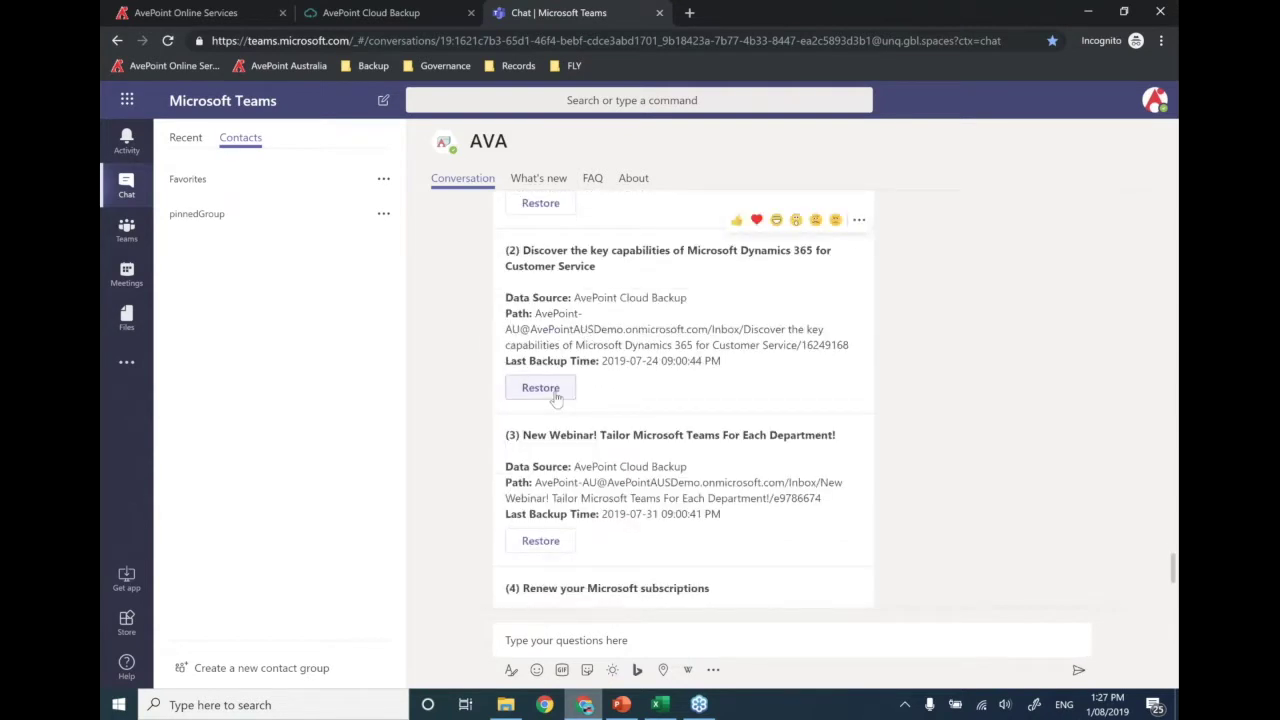
click(540, 388)
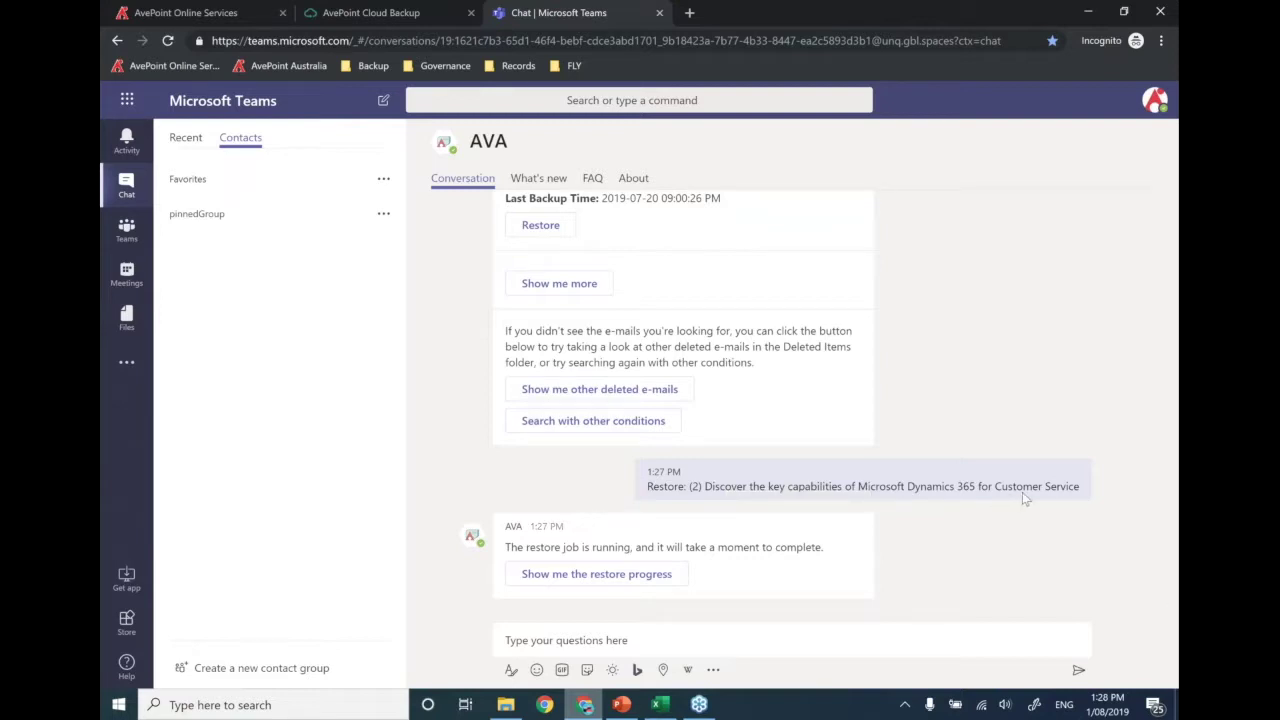
click(620, 705)
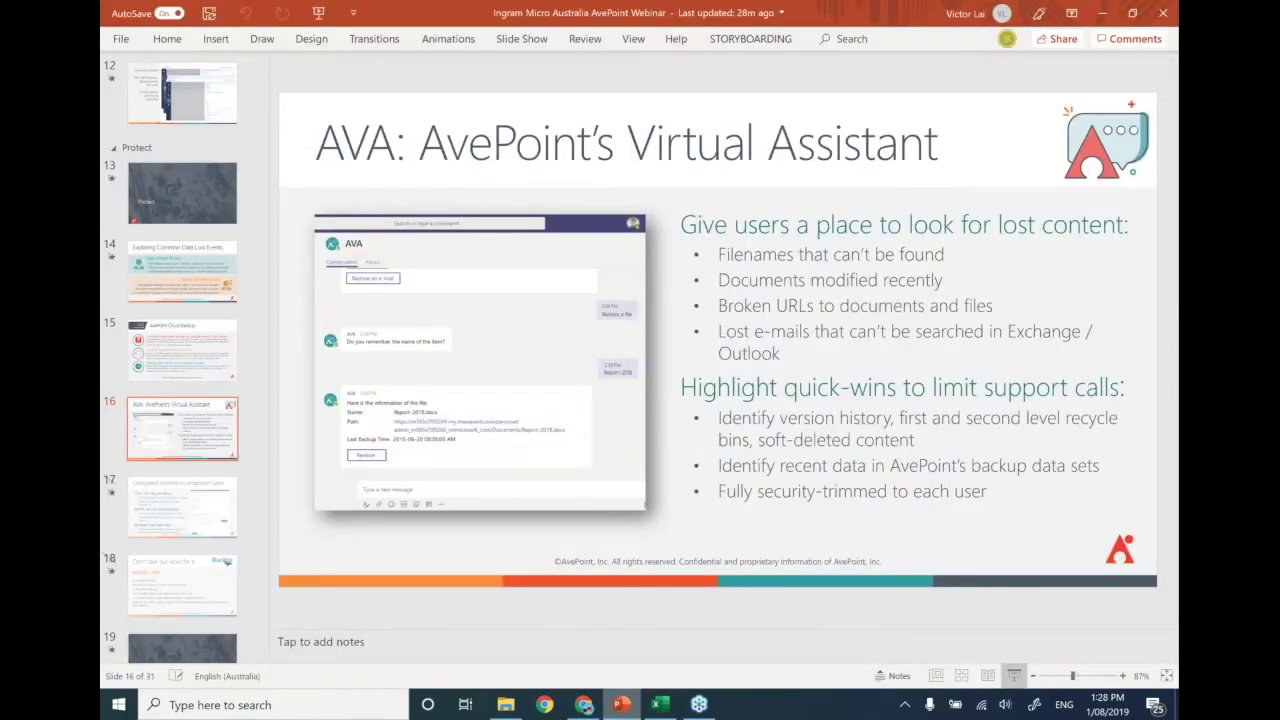
- Start the slide show from slide 16, 'AVA: AvePoint's Virtual Assistant'
click(1013, 676)
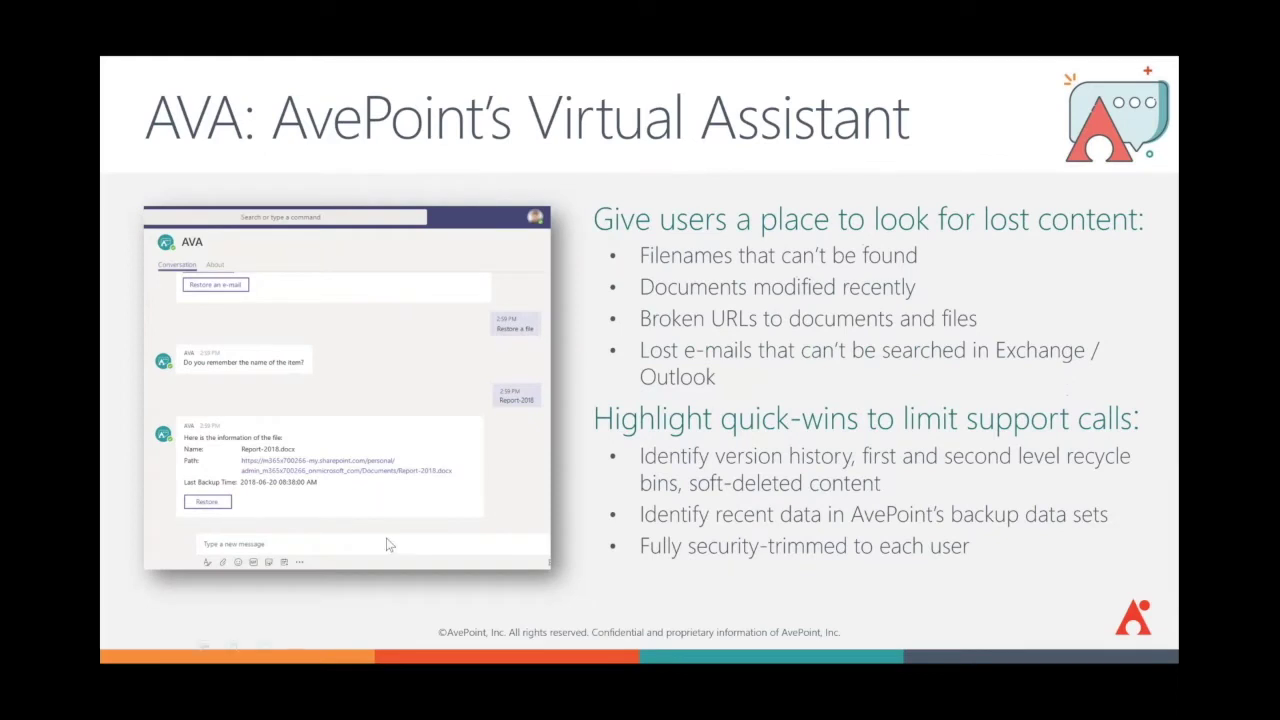